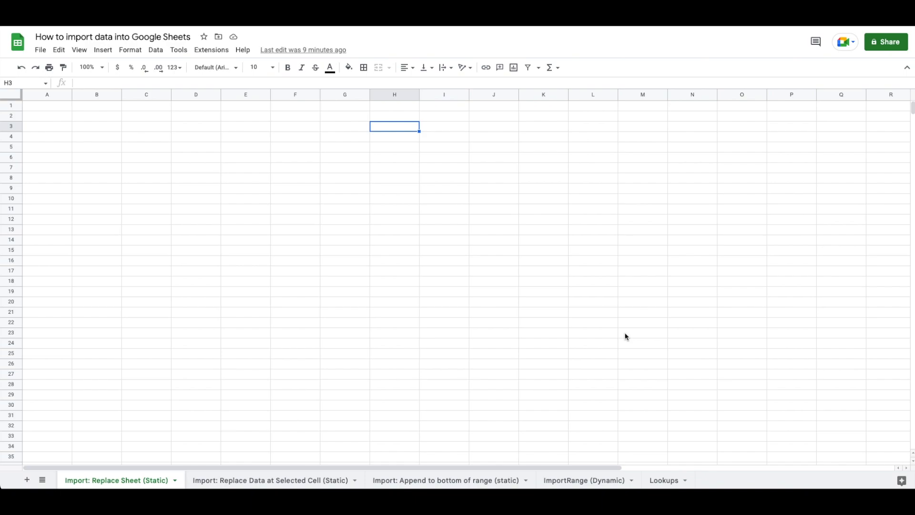
Start an =IMPORTRANGE( formula in A1, view its usage help, then cancel it
click(41, 50)
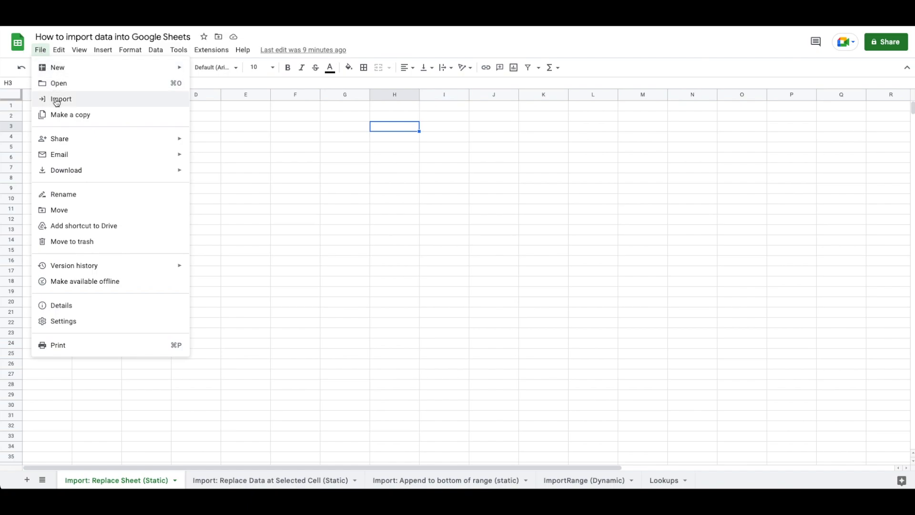
click(215, 108)
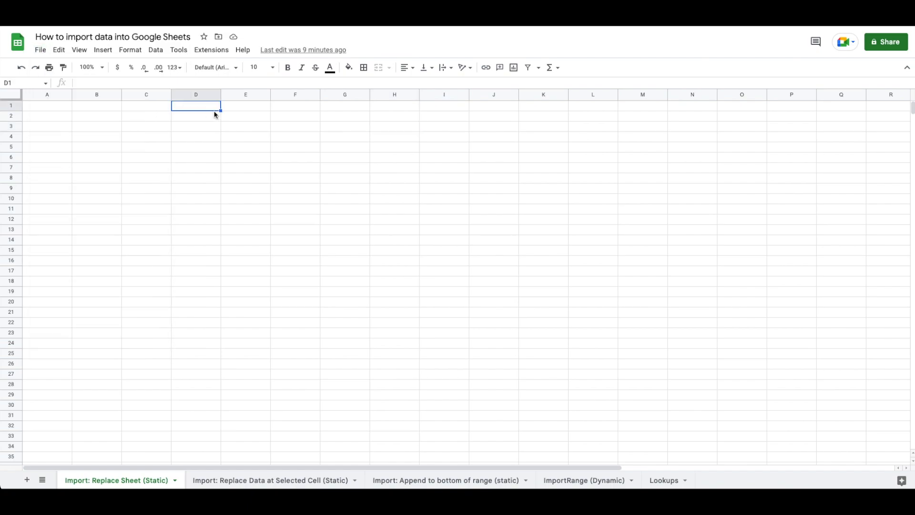
click(53, 108)
text(=importrange)
key(Tab)
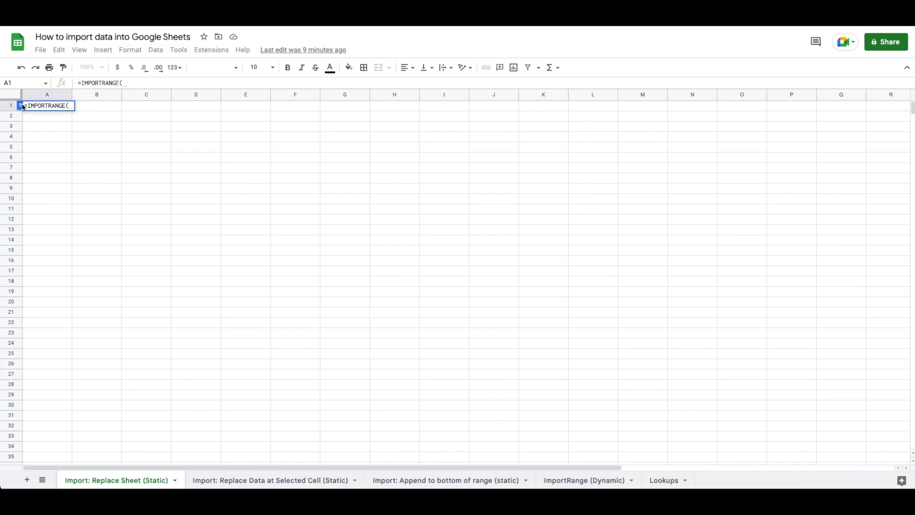
click(21, 105)
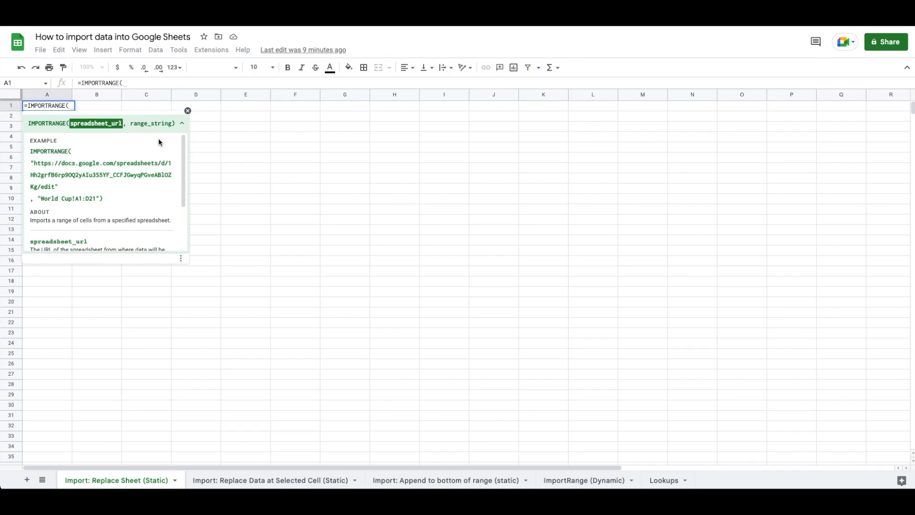
key(Escape)
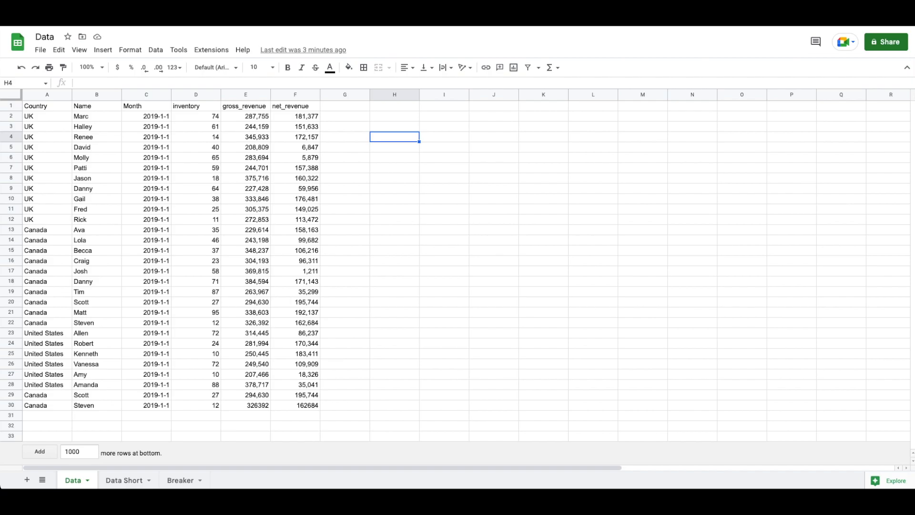
Download the Data sheet as the CSV file 'Data - Data.csv'
click(484, 237)
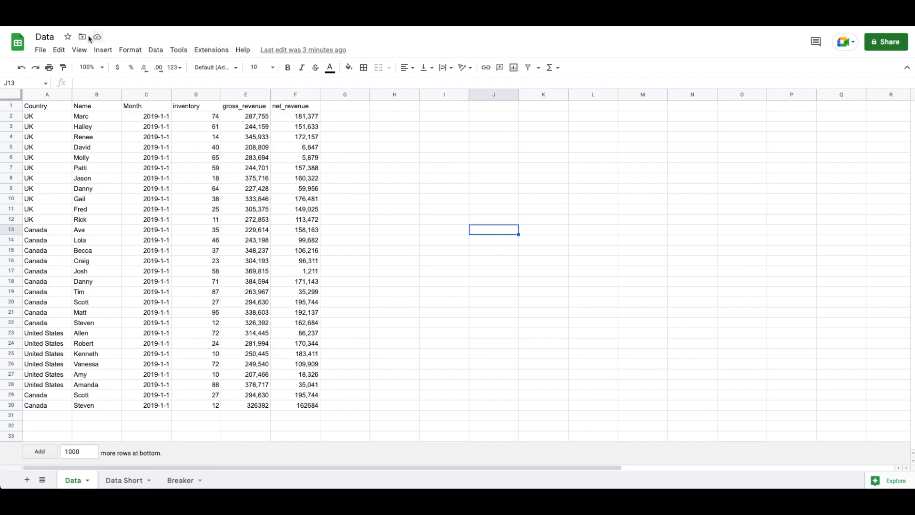
click(41, 51)
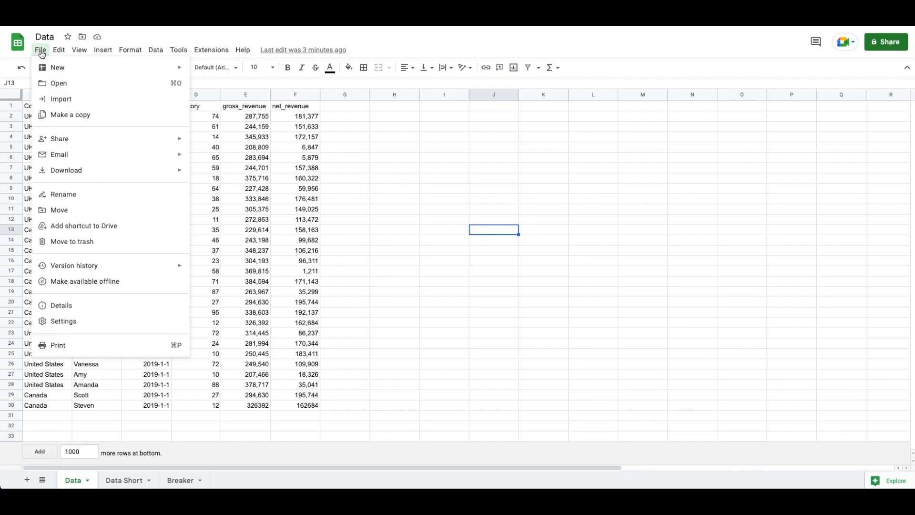
mouse_move(133, 173)
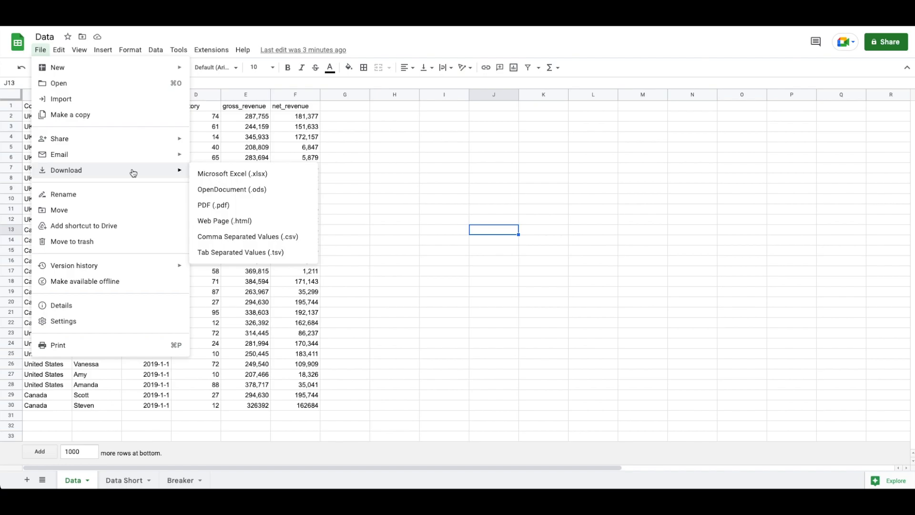
click(250, 237)
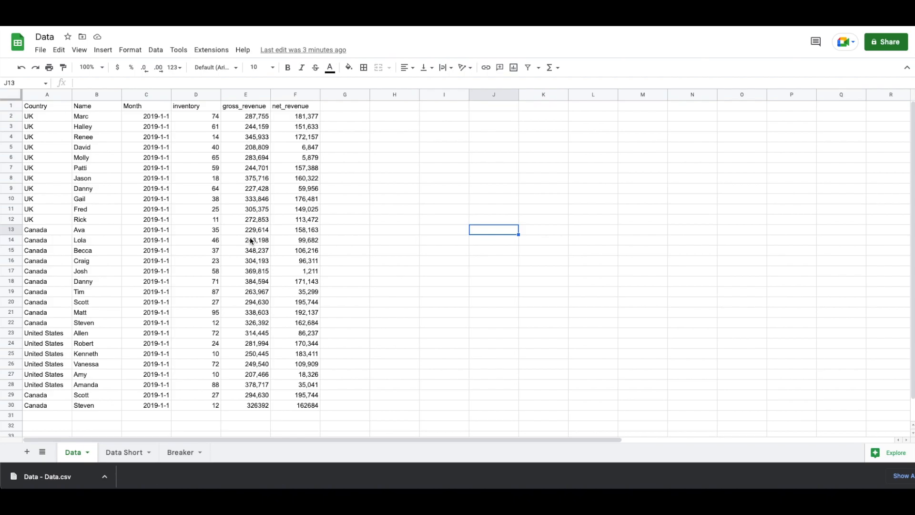
Back in the tutorial spreadsheet, upload Data - Data.csv from Downloads through File > Import
key(ctrl+Tab)
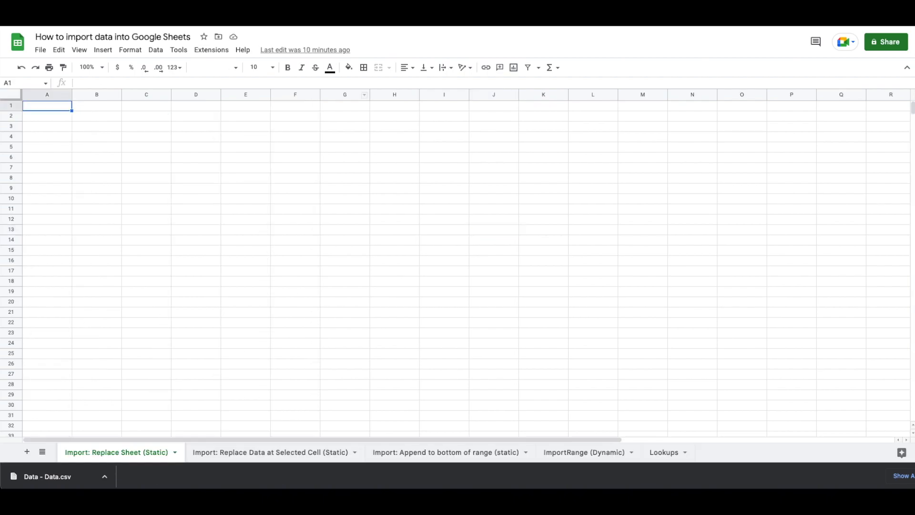
click(41, 50)
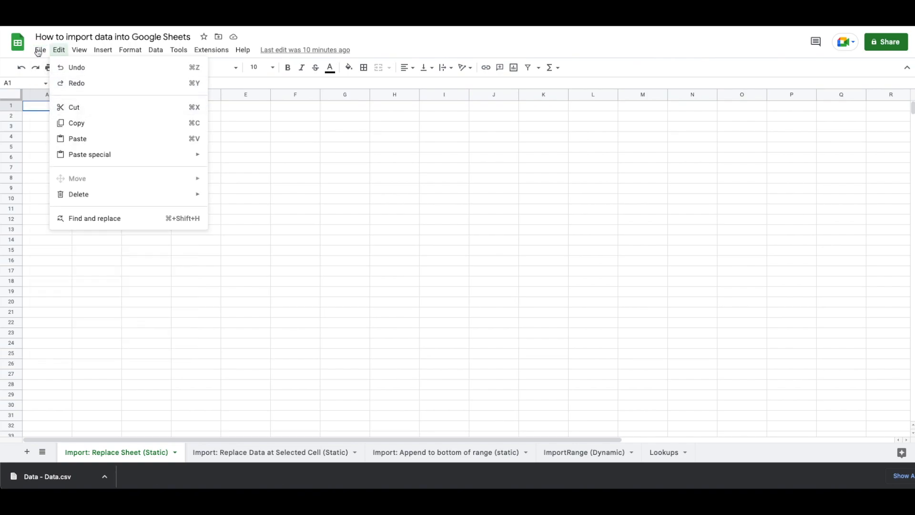
click(51, 102)
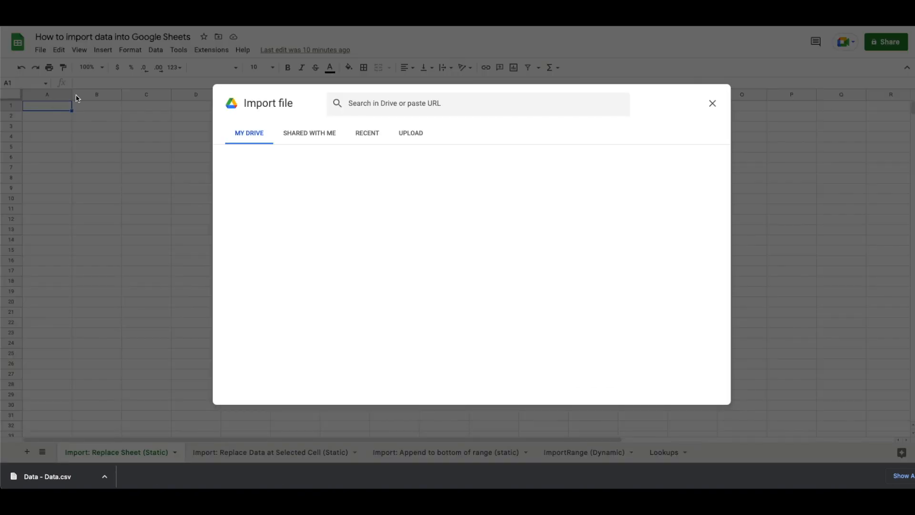
click(409, 133)
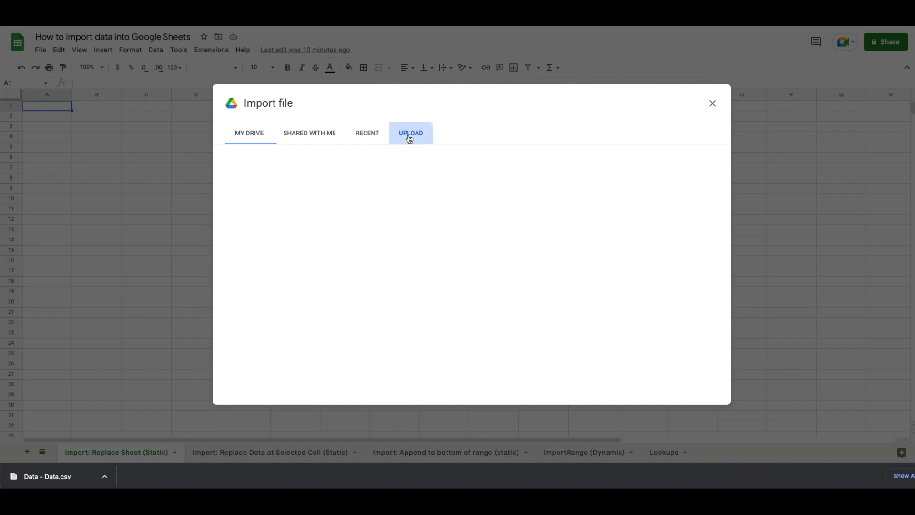
click(462, 308)
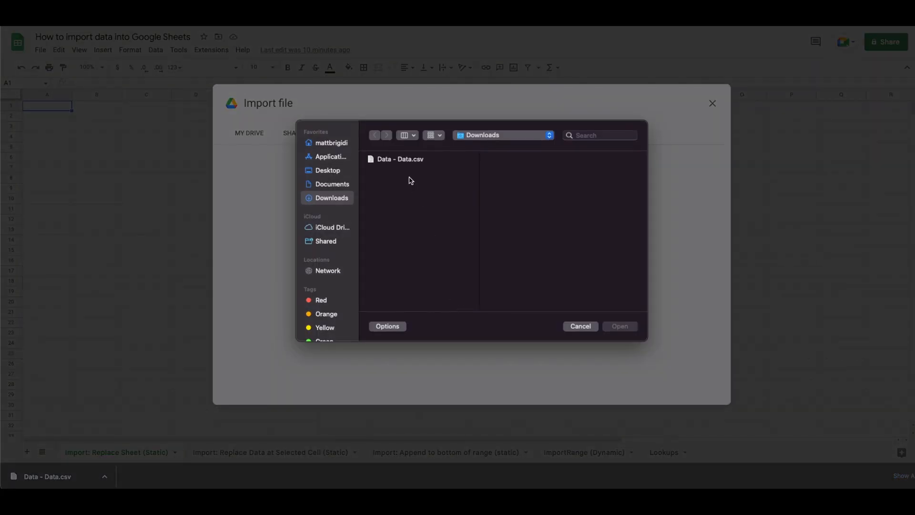
double_click(395, 162)
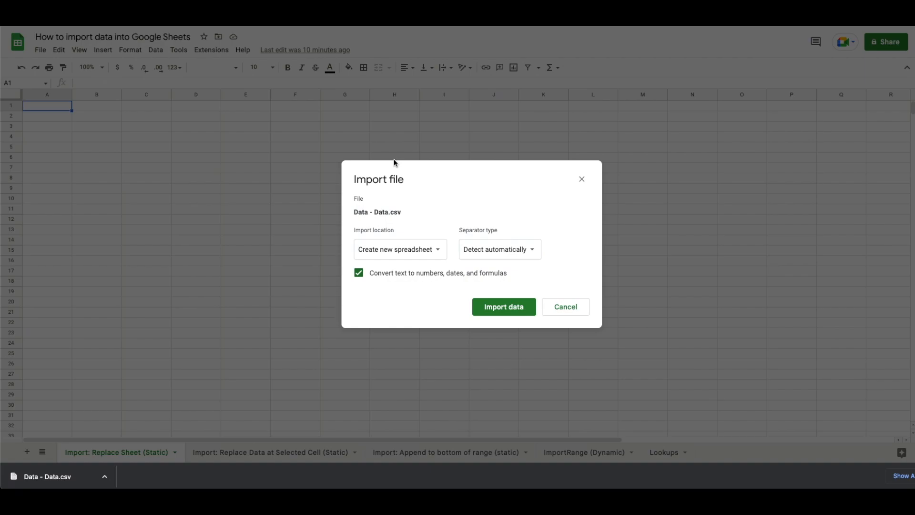
Set the import location to Insert new sheet(s) instead of Replace spreadsheet, and import the CSV
click(424, 255)
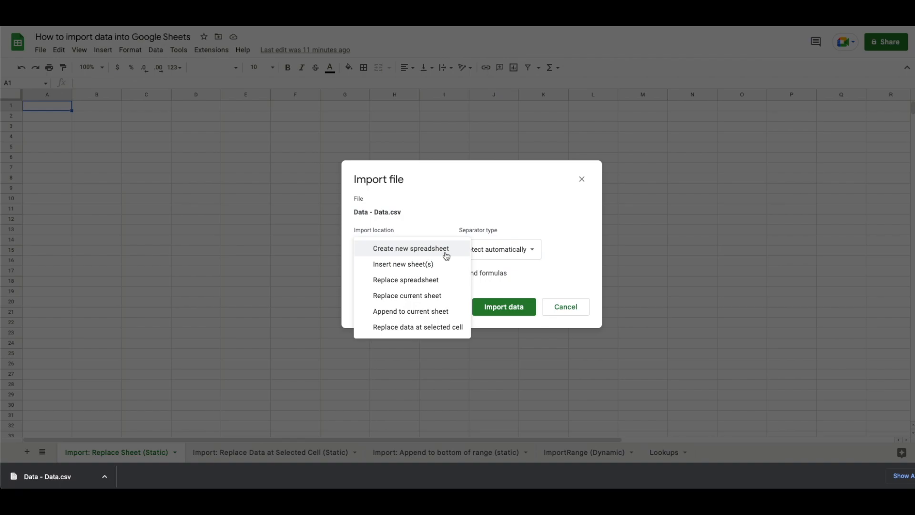
click(441, 283)
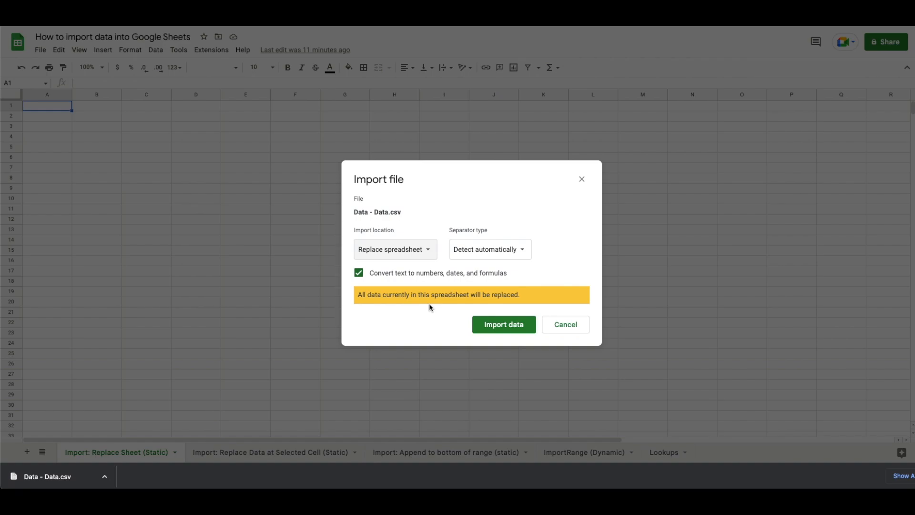
click(424, 252)
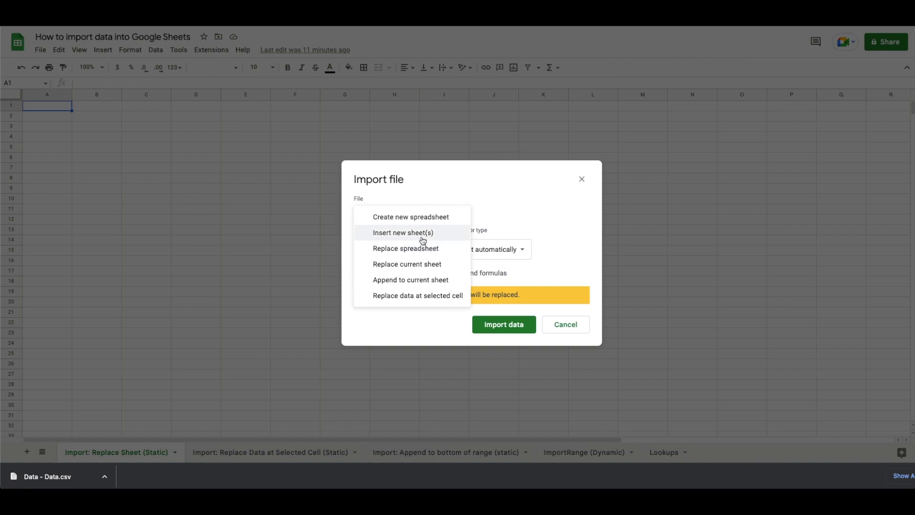
click(422, 234)
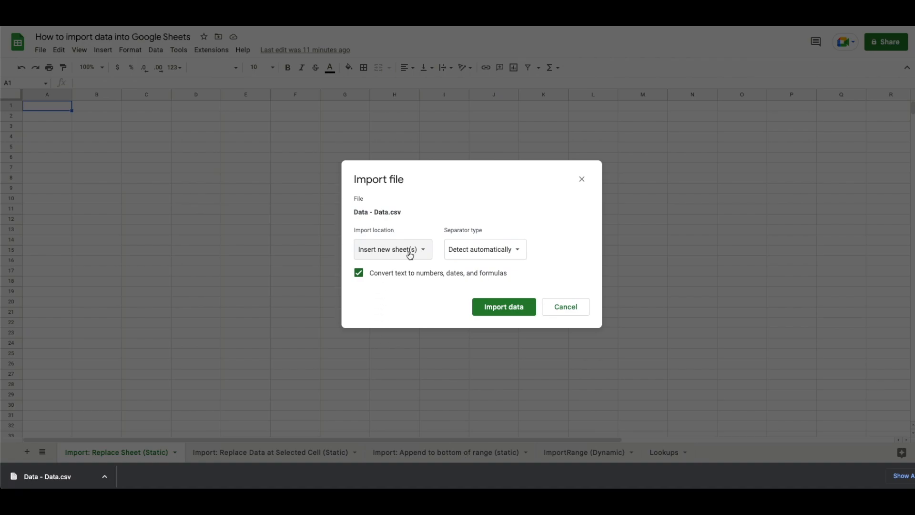
click(496, 310)
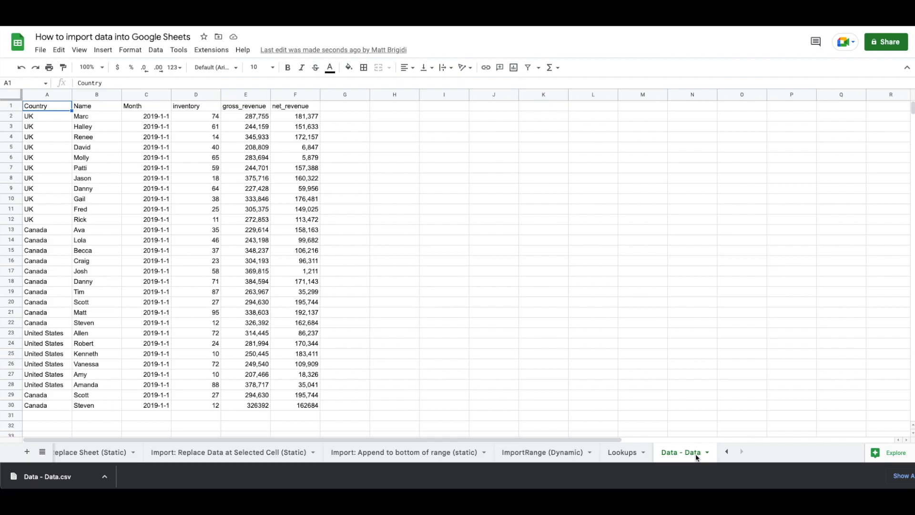
Scroll the sheet tab bar left to bring the earlier sheet tabs back into view
click(726, 451)
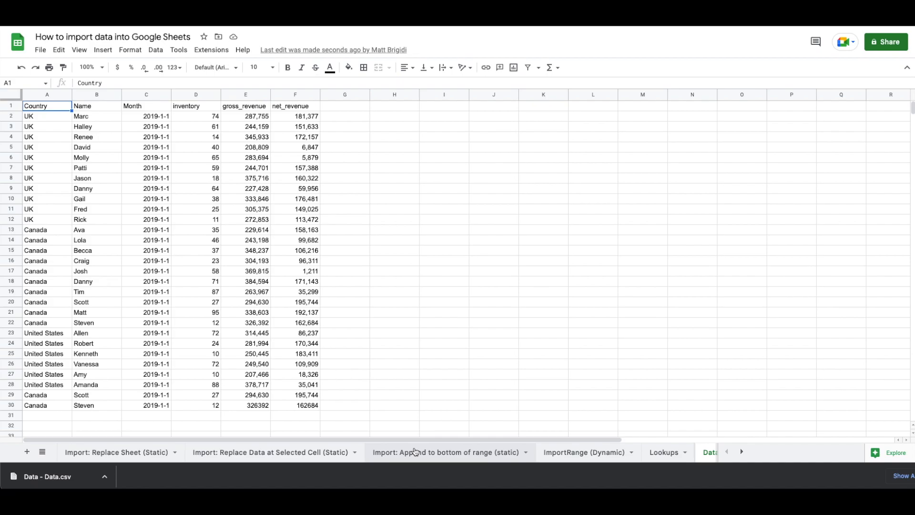
On the Import: Replace Sheet (Static) tab, import Data - Data.csv using Replace current sheet
click(90, 453)
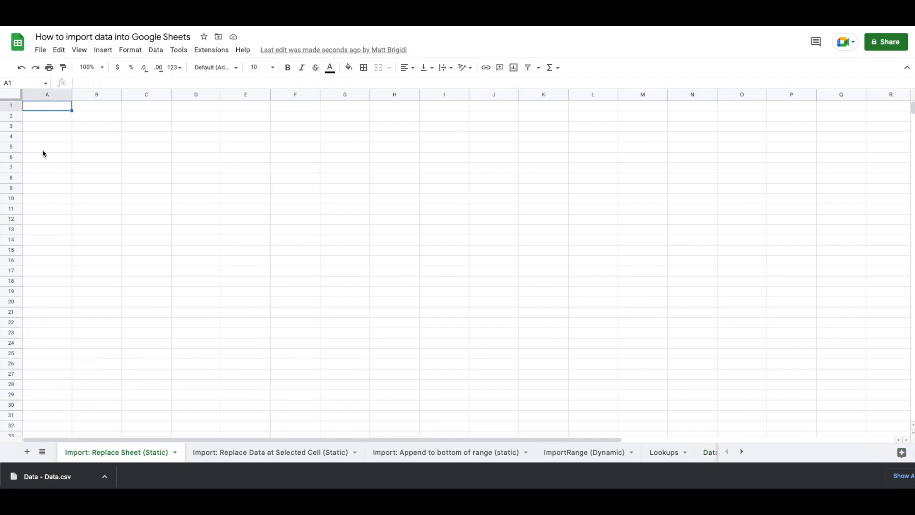
click(40, 50)
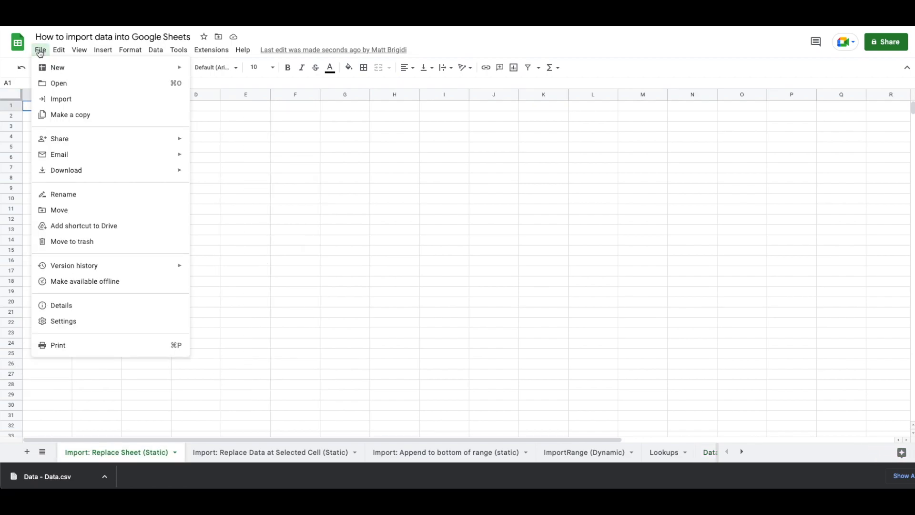
click(61, 98)
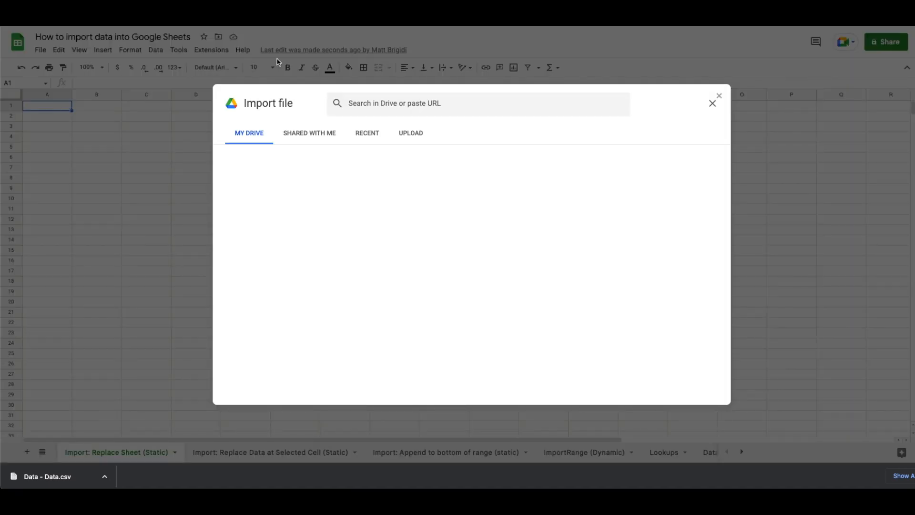
click(422, 134)
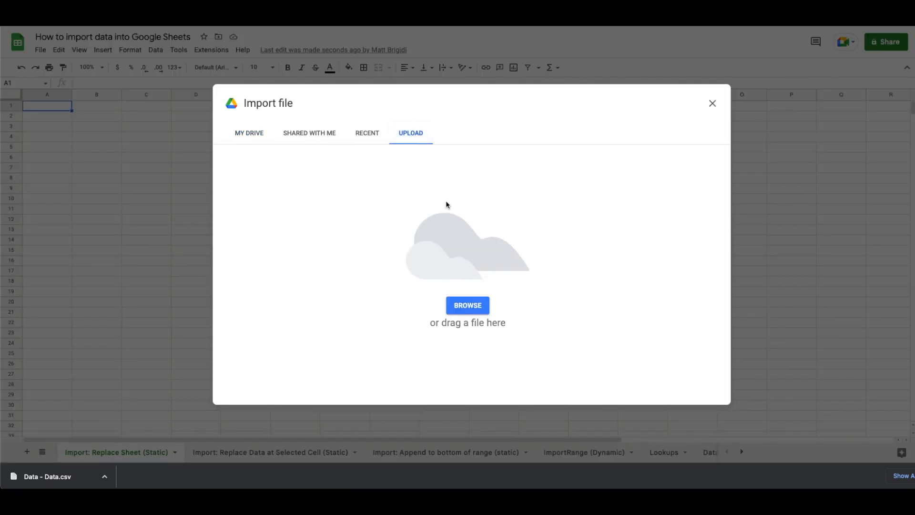
click(461, 304)
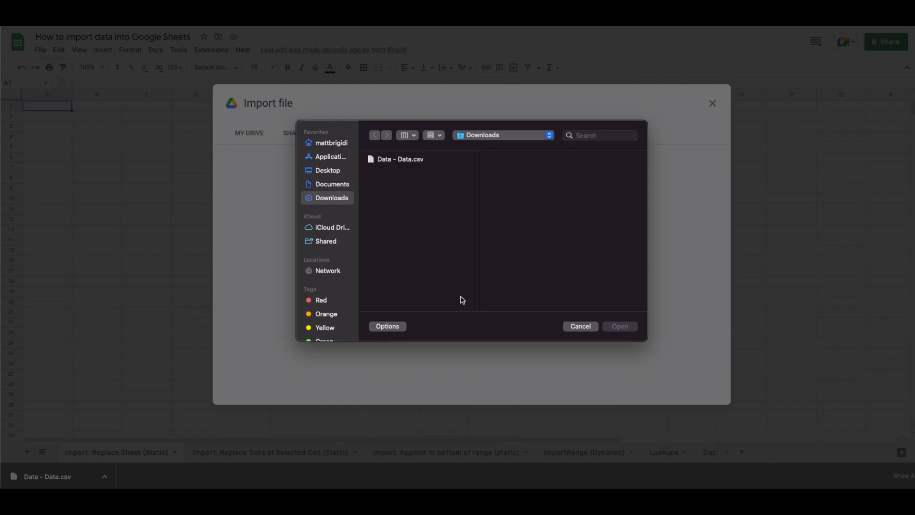
click(412, 159)
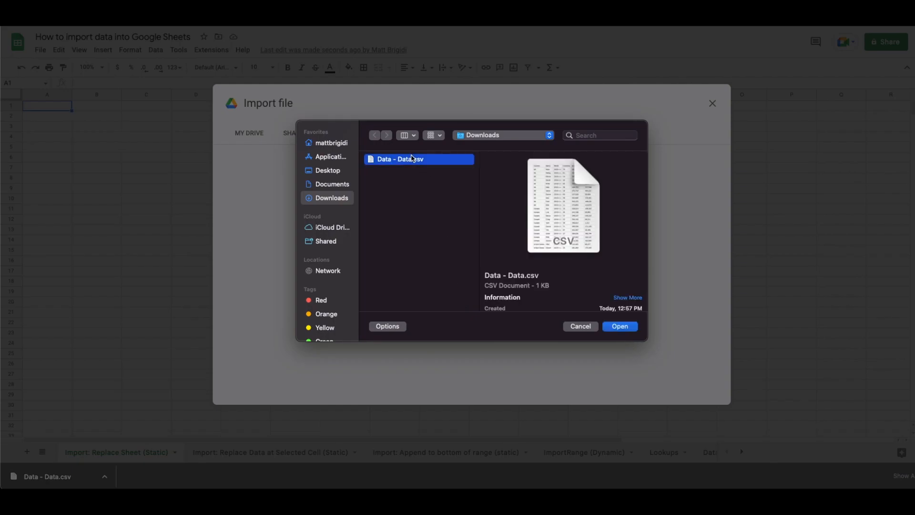
click(620, 326)
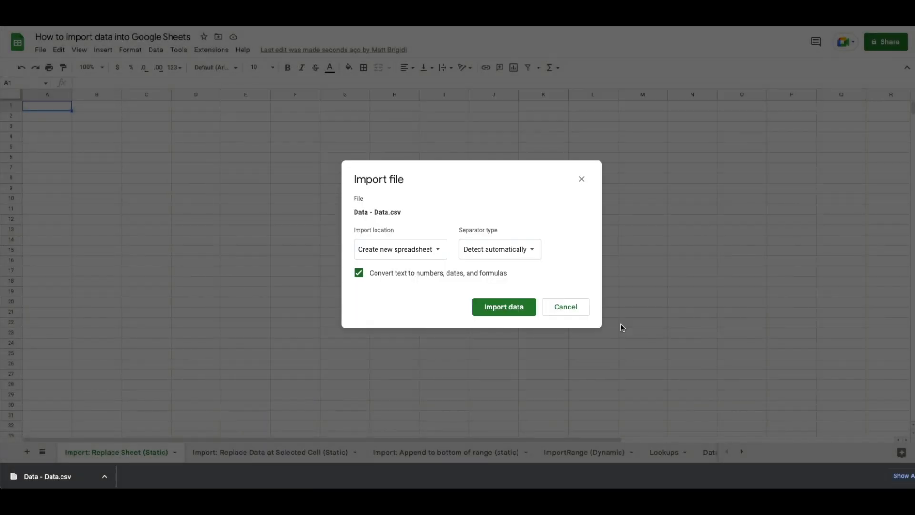
click(408, 249)
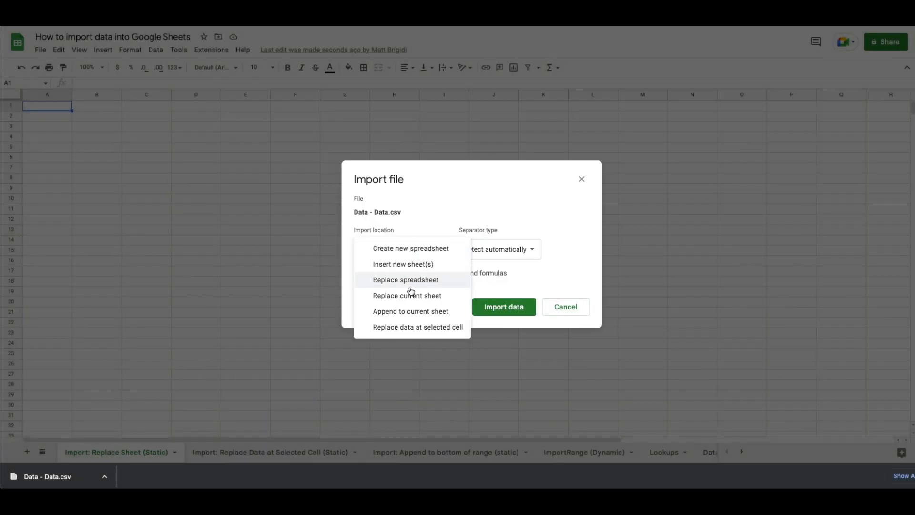
click(409, 292)
click(507, 307)
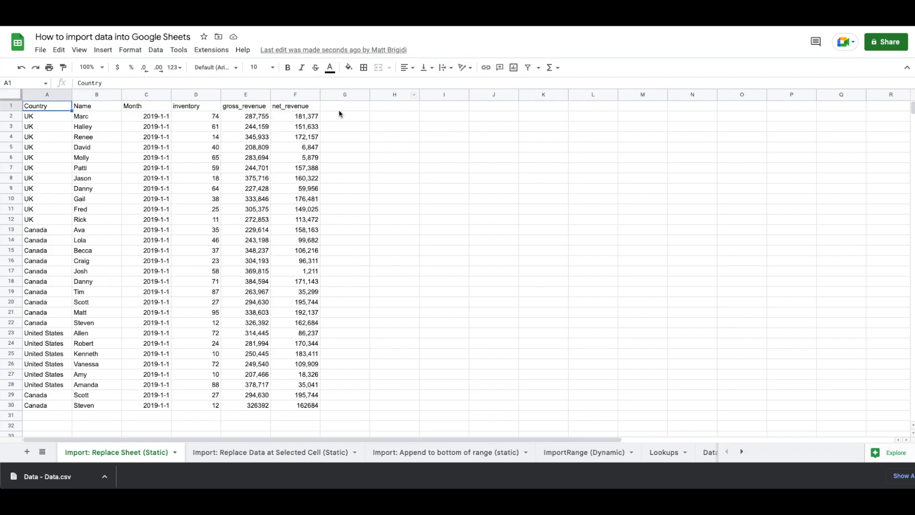
Add the column header 'Country Code' in G1
click(339, 110)
text(Countr)
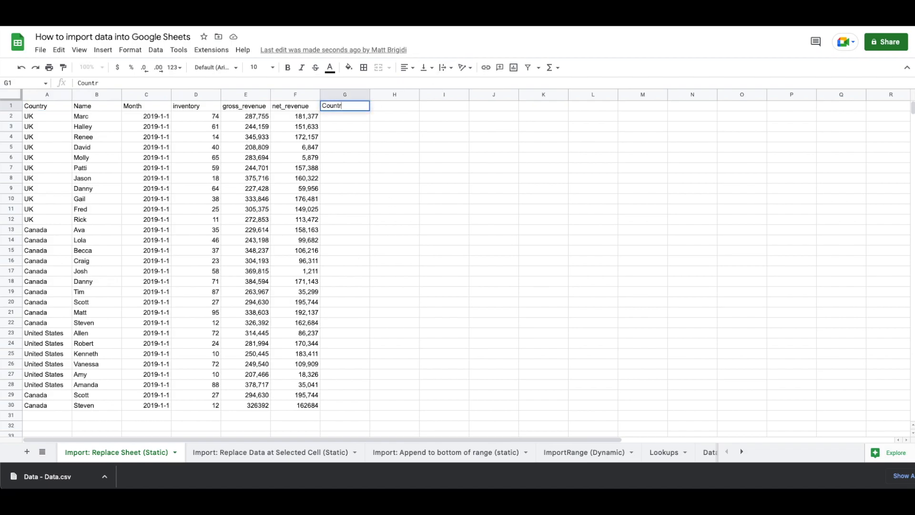
text(y Code)
key(Return)
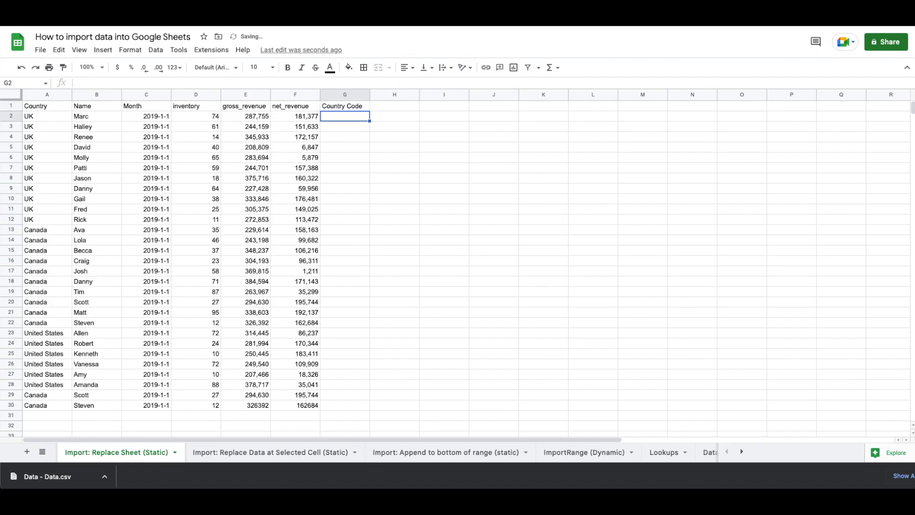
Enter =VLOOKUP(A2,Lookups!A:B,2,false) in G2, returning 2 for the UK
text(=)
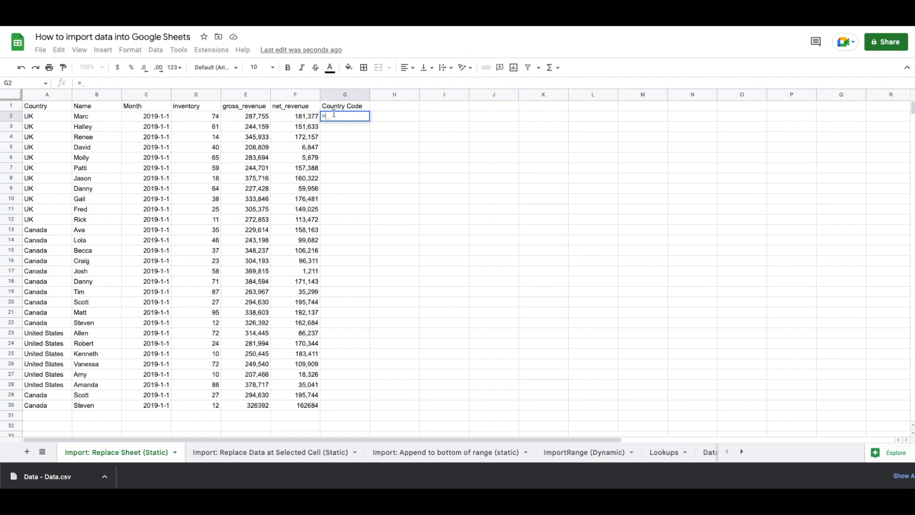
text(VLOOKUP()
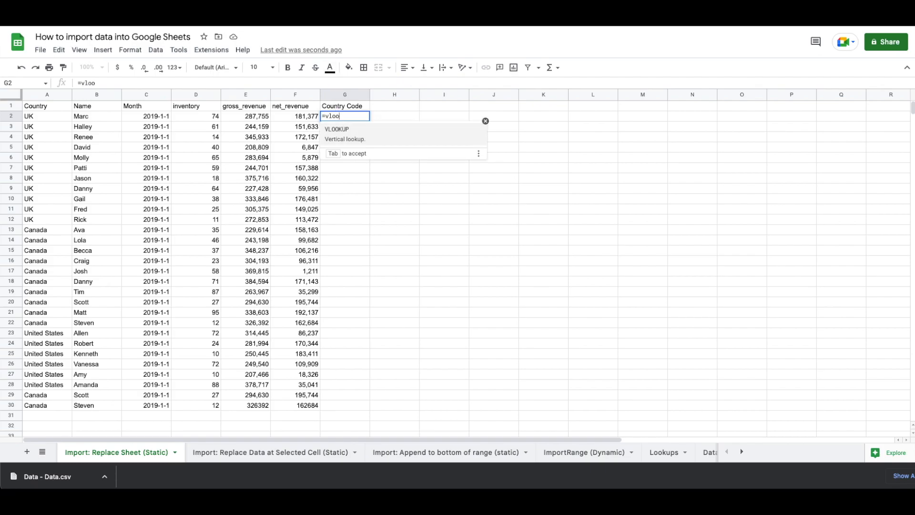
click(44, 117)
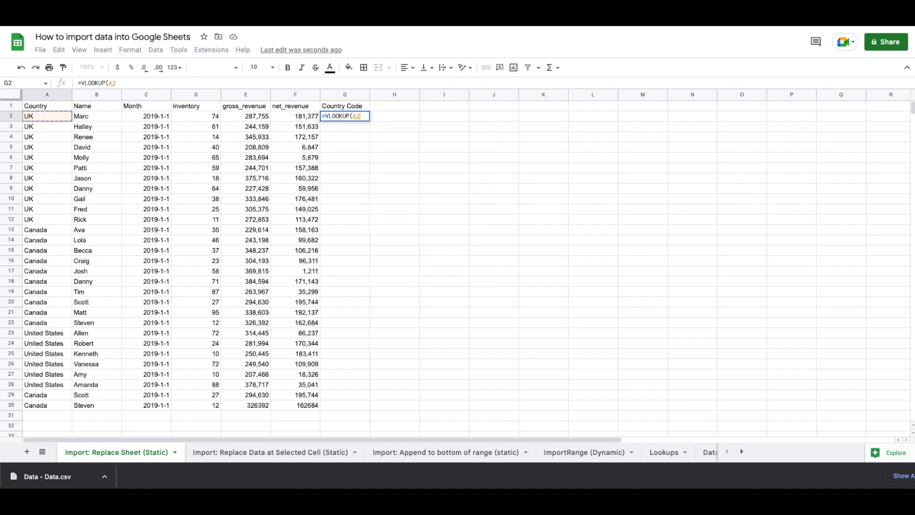
text(,)
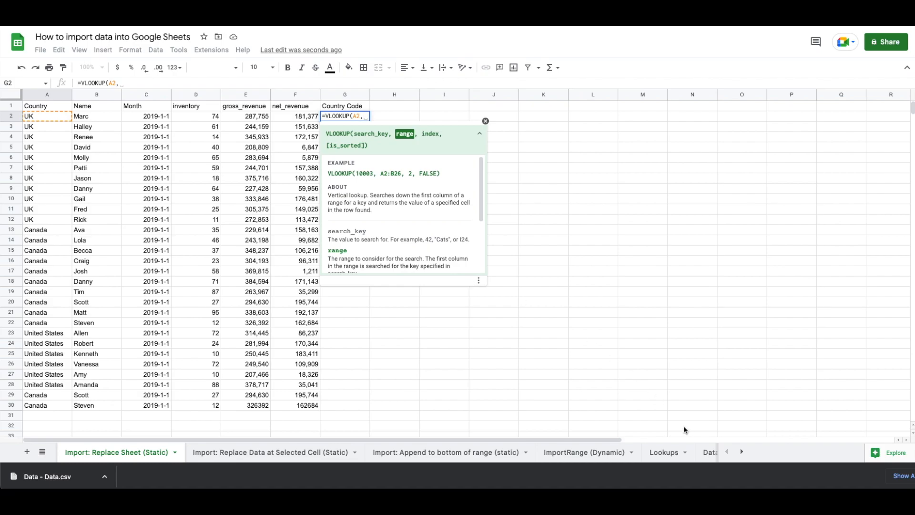
click(665, 451)
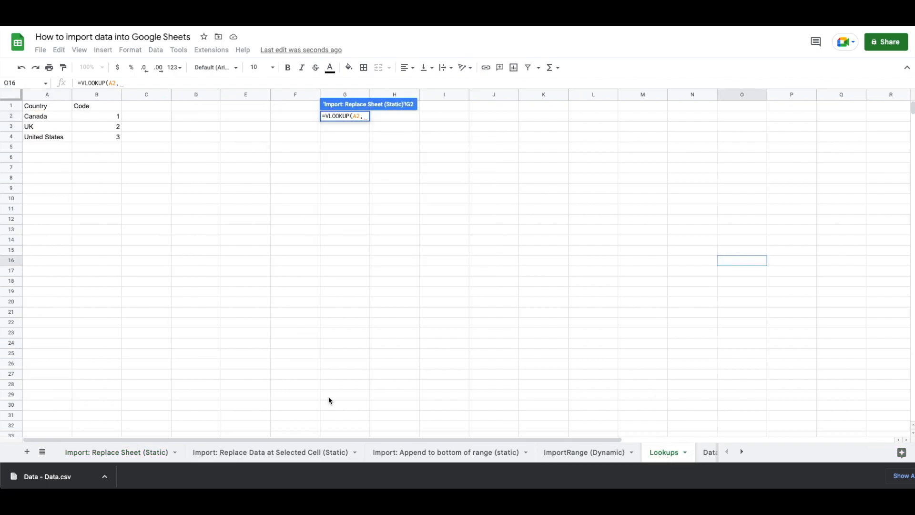
drag(47, 97, 88, 99)
text(,)
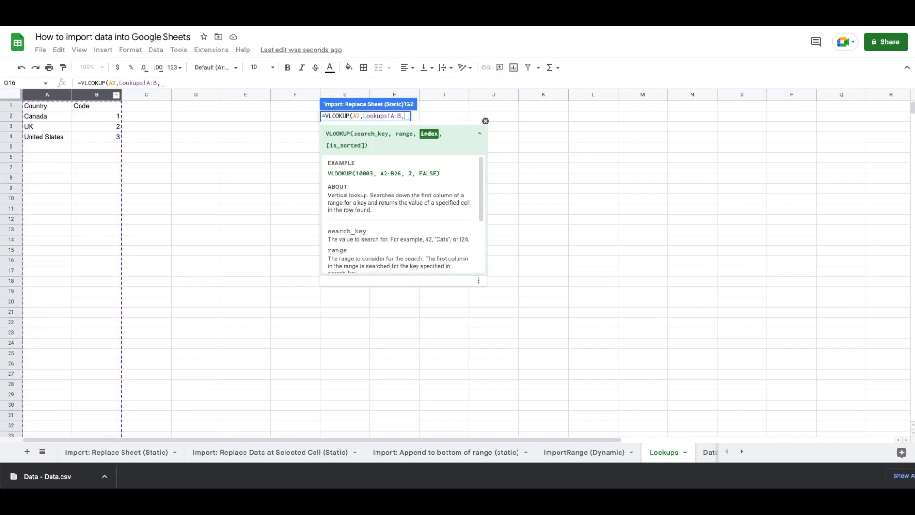
text(2,false)
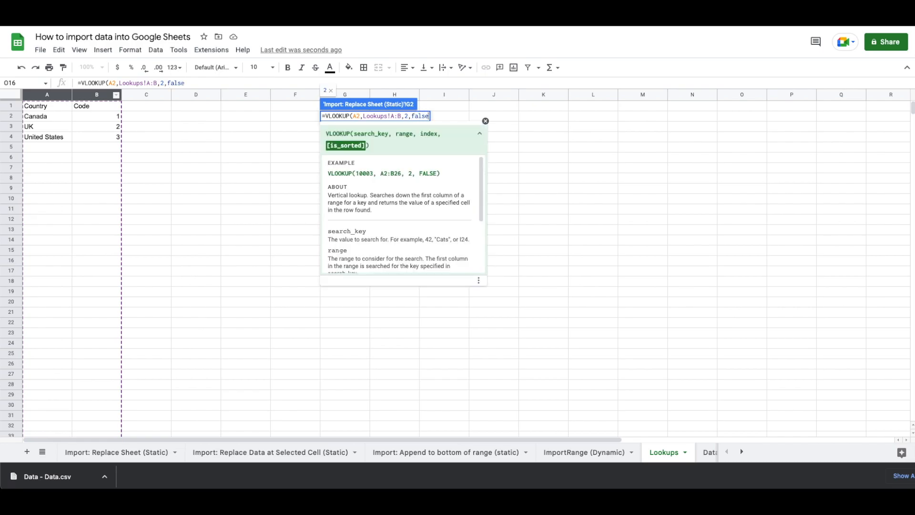
key(Return)
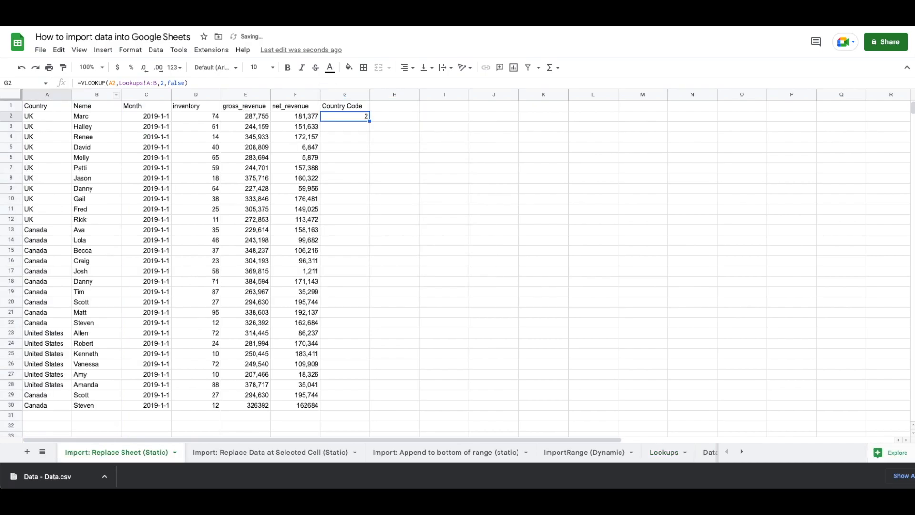
Fill the G2 VLOOKUP down to G30, giving UK 2, Canada 1, United States 3
double_click(370, 122)
Re-upload Data - Data.csv and import it with Replace current sheet, removing the Country Code column
click(41, 50)
click(66, 101)
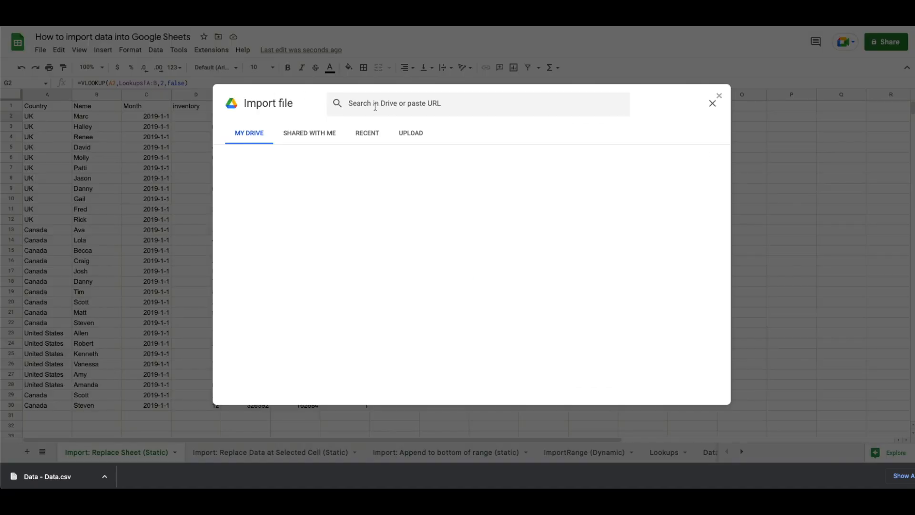
click(410, 134)
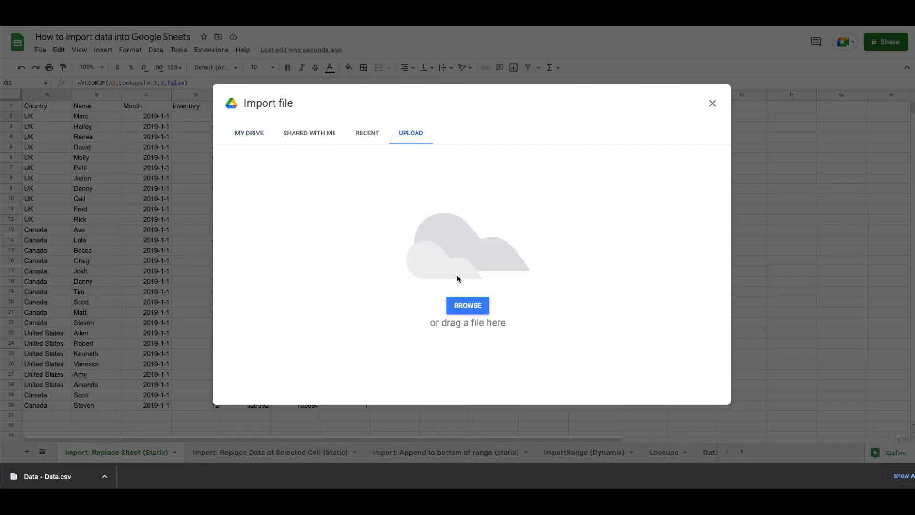
click(460, 305)
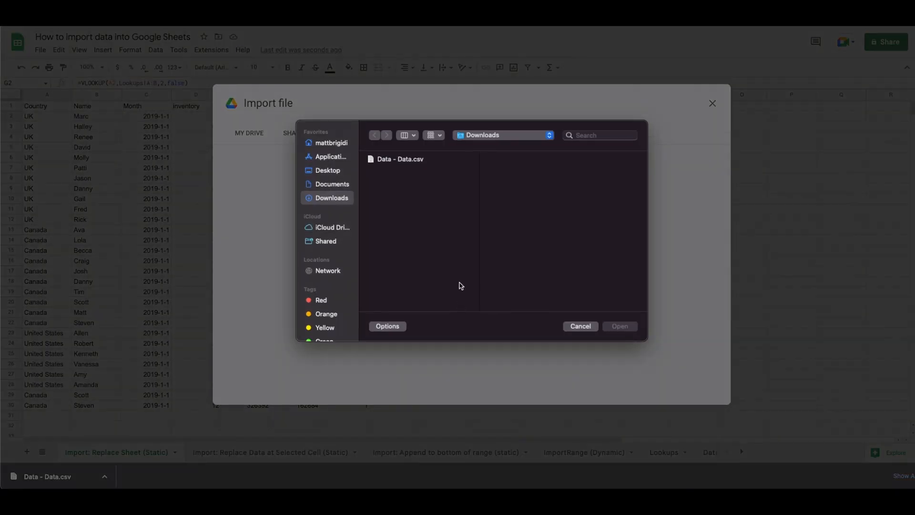
click(413, 159)
click(619, 326)
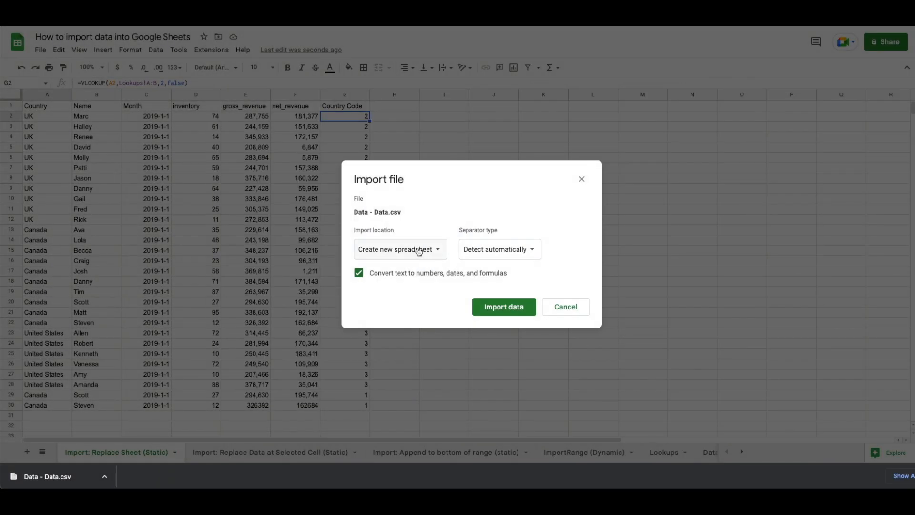
click(421, 251)
click(414, 299)
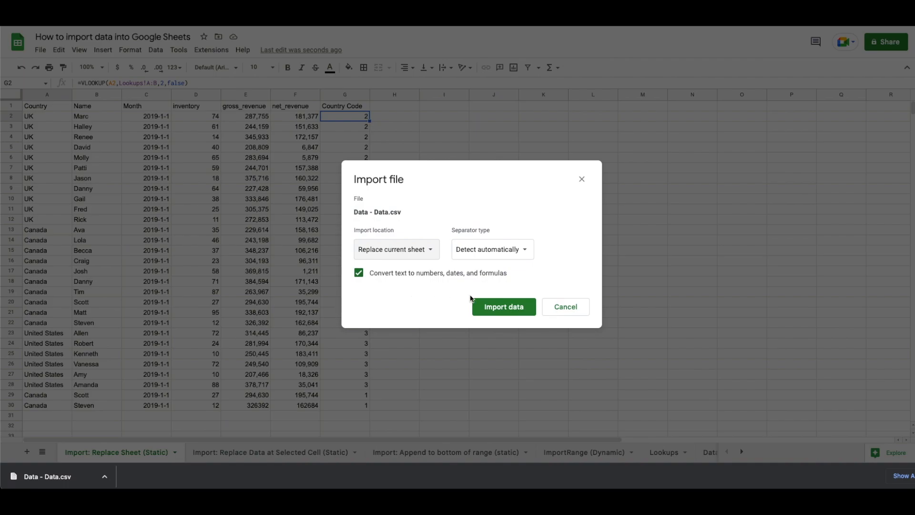
click(494, 312)
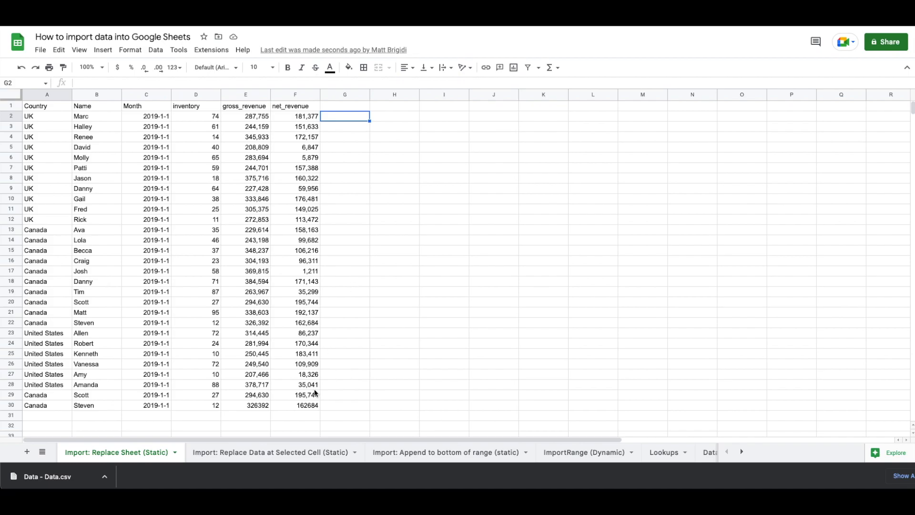
On the Import: Replace Data at Selected Cell (Static) tab, type x in each cell A30 through G30
click(273, 451)
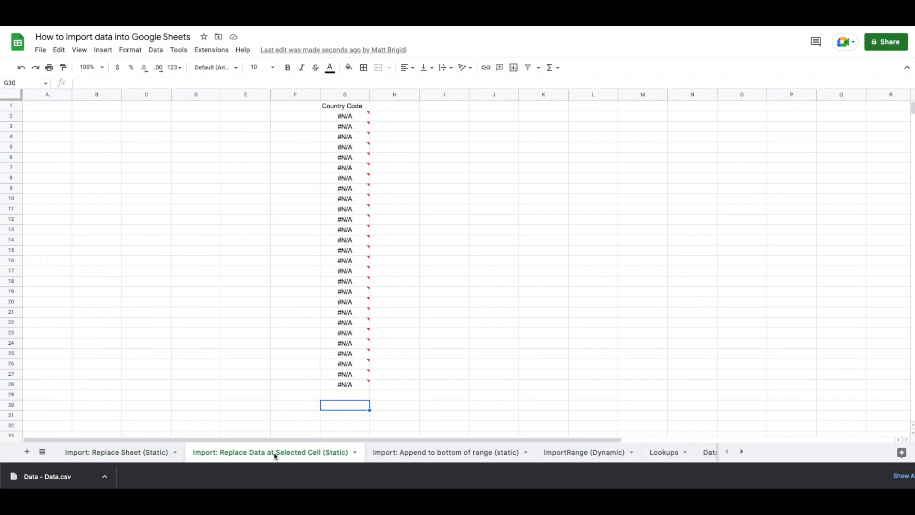
click(44, 407)
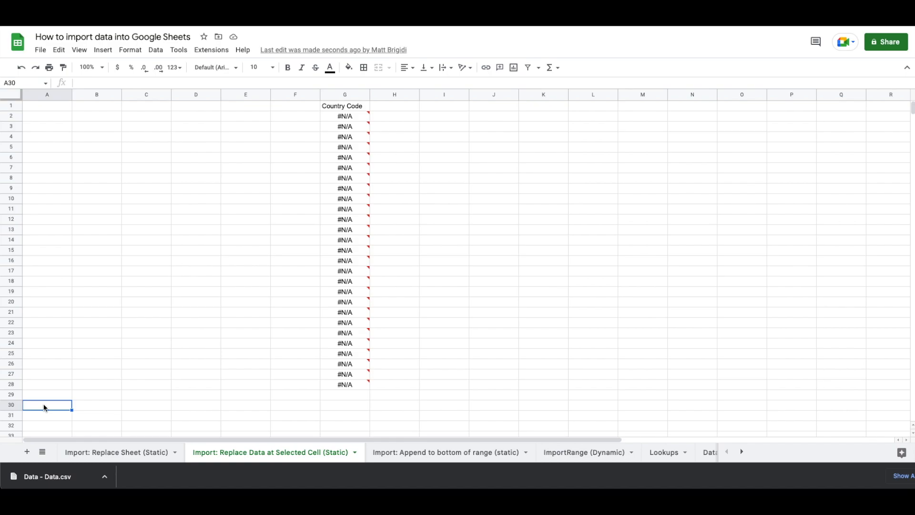
text(x)
key(Tab)
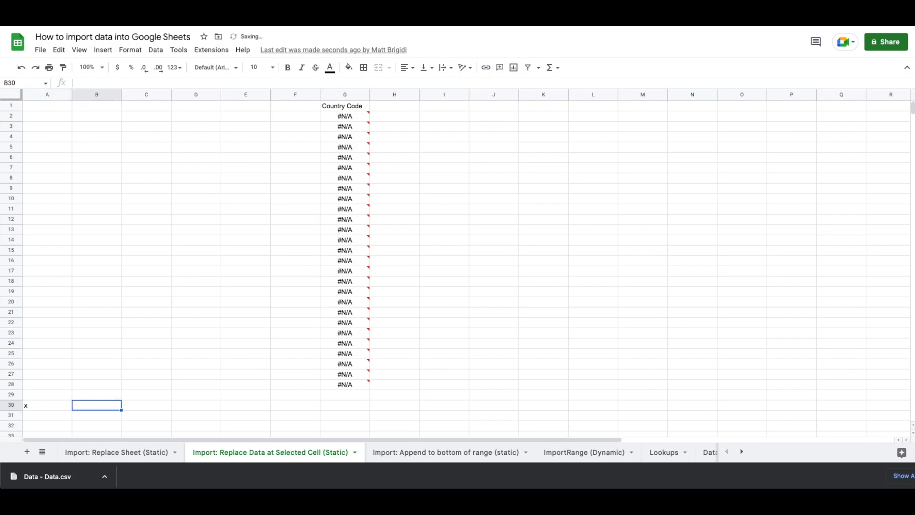
text(x)
key(Tab)
text(x)
key(Tab)
text(x)
key(Tab)
text(x)
key(Tab)
text(x)
key(Tab)
text(x)
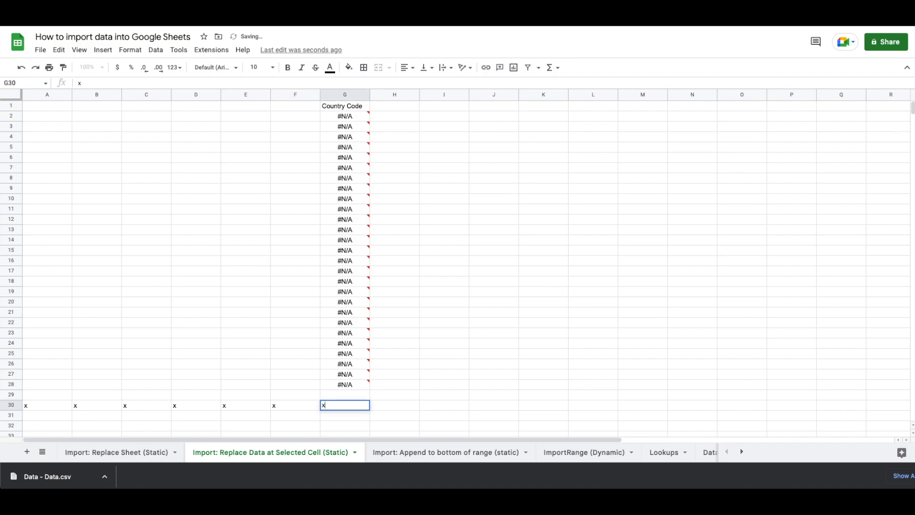
key(Tab)
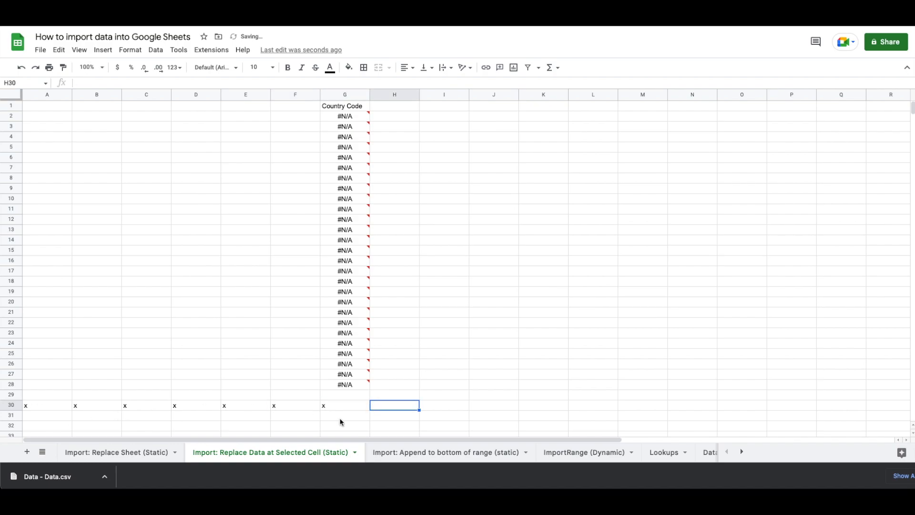
Inspect the #N/A lookup errors from G2 downward, then select A1 as the landing cell
click(344, 118)
key(Down)
key(Down)
key(Down)
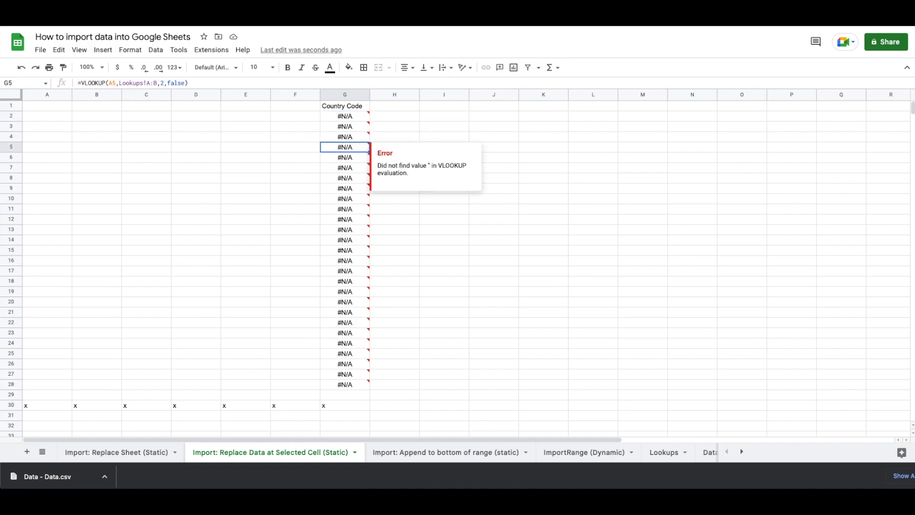
click(39, 108)
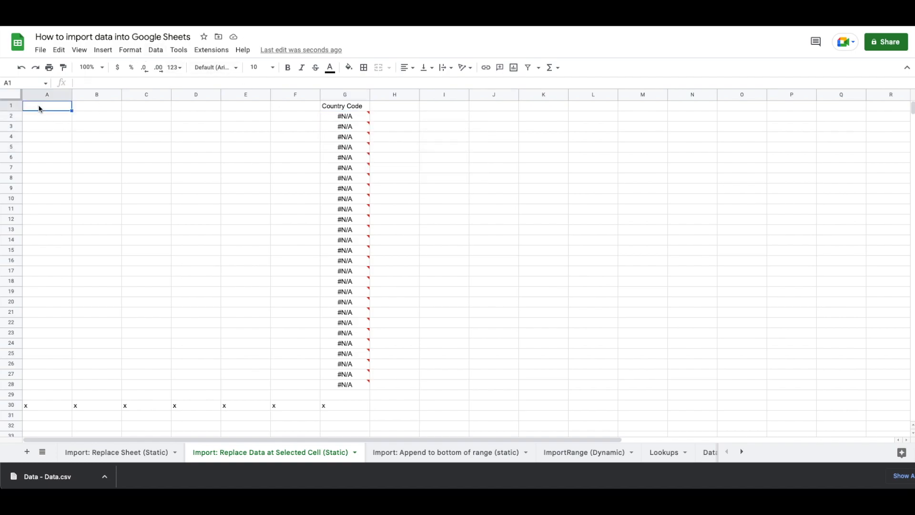
Upload Data - Data.csv and import it with 'Replace data at selected cell' from A1
click(41, 49)
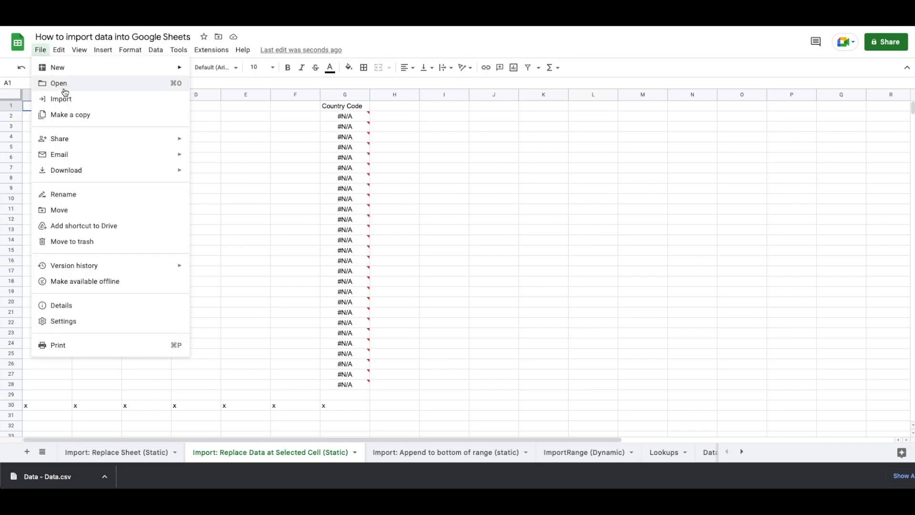
click(68, 101)
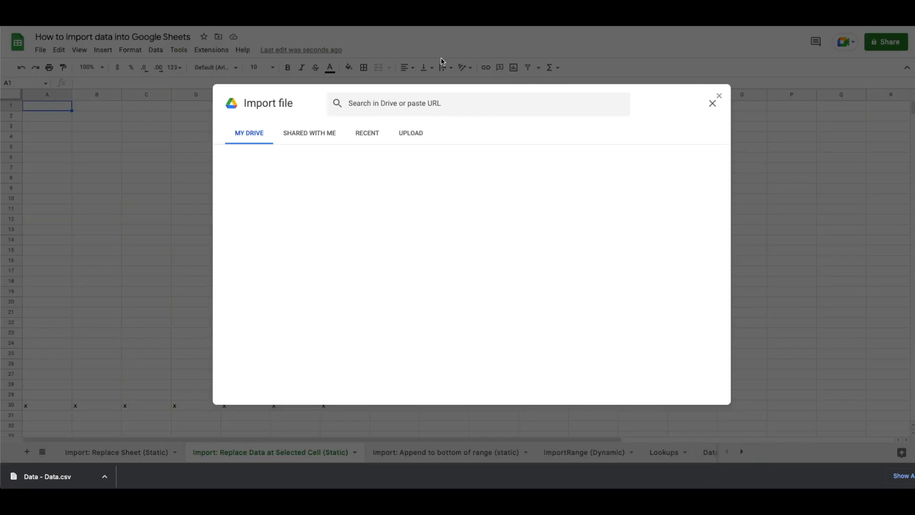
click(410, 133)
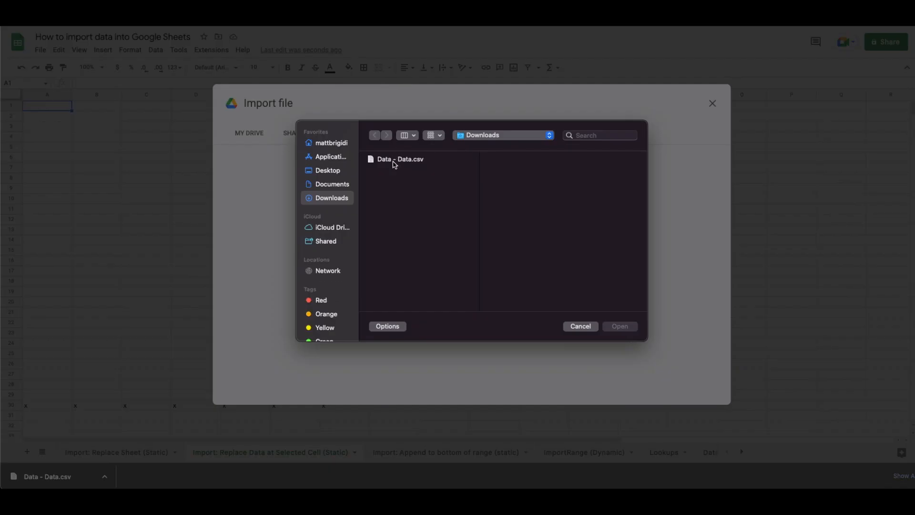
double_click(394, 163)
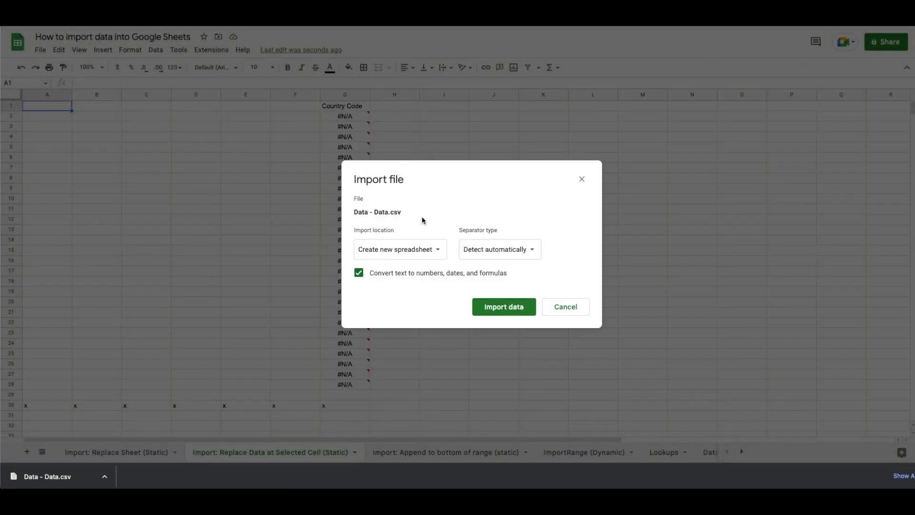
click(421, 256)
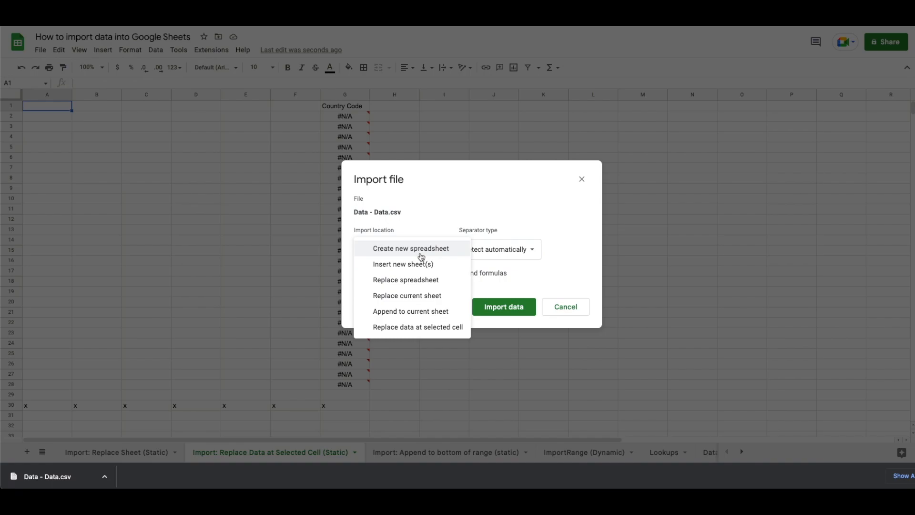
click(408, 331)
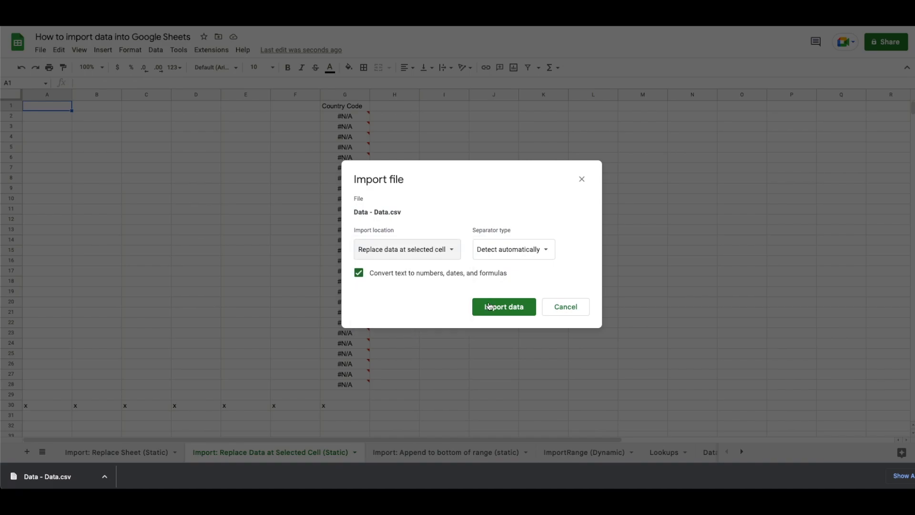
click(502, 306)
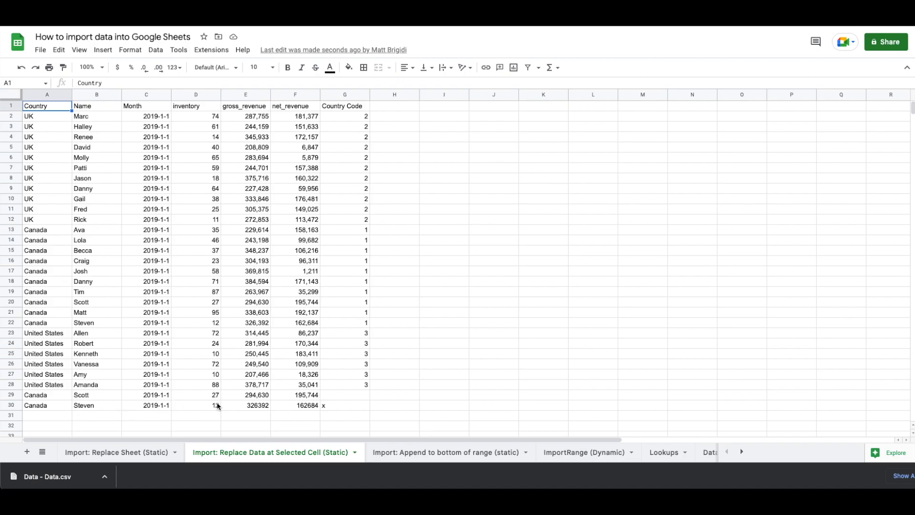
Check the leftover x in G30, then select the imported range A1:F30
click(340, 405)
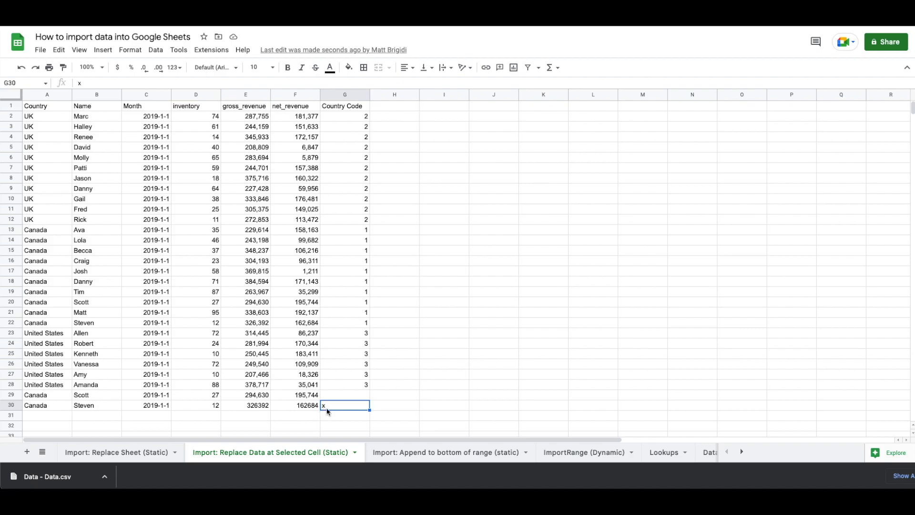
click(32, 105)
drag(297, 106, 293, 405)
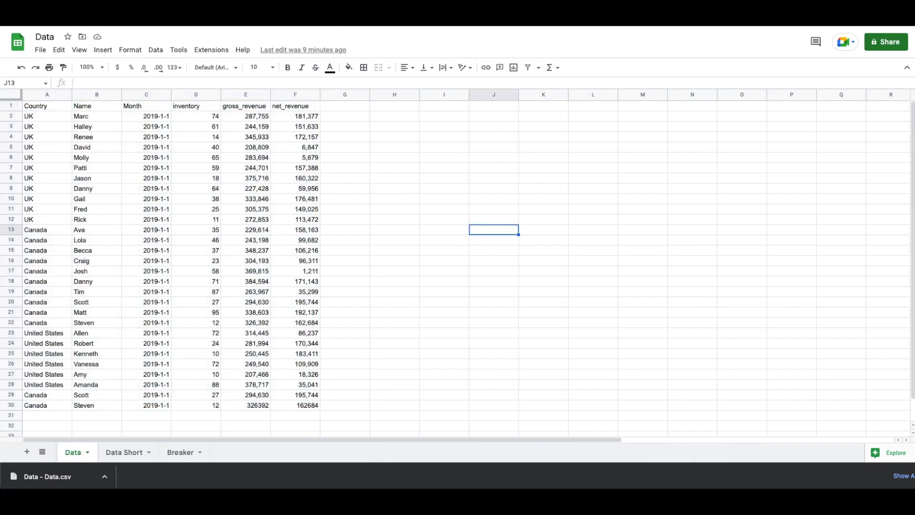
Download the Data Short sheet as a CSV file, 'Data - Data Short.csv'
click(121, 453)
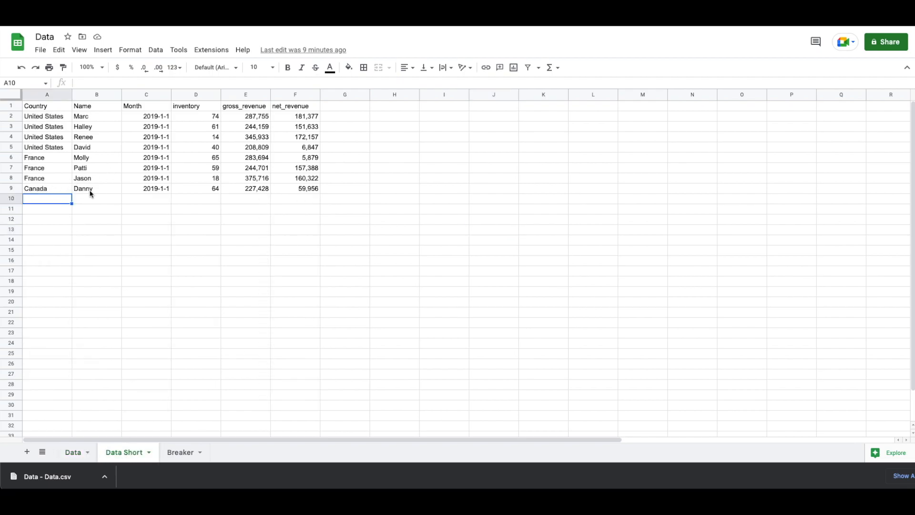
click(42, 52)
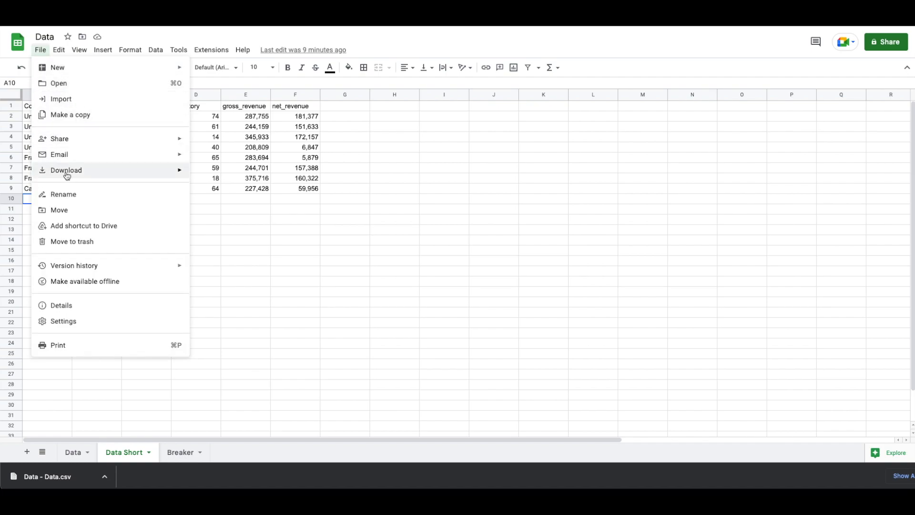
mouse_move(75, 170)
click(223, 237)
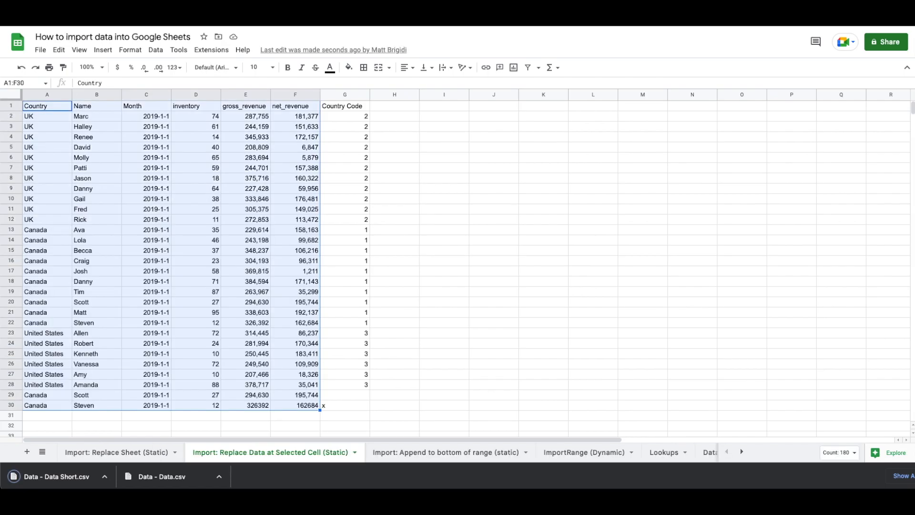
Upload Data - Data Short.csv into cell A1 using 'Replace data at selected cell'
click(42, 108)
click(40, 48)
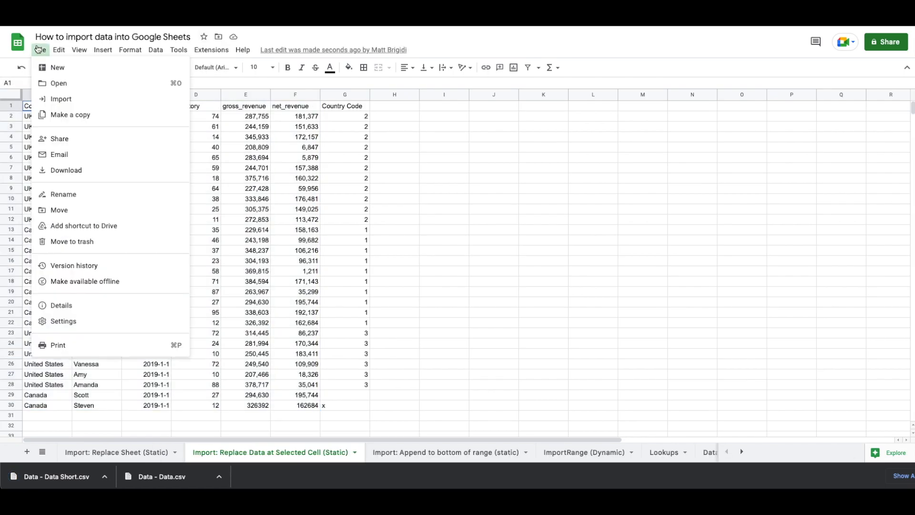
click(62, 103)
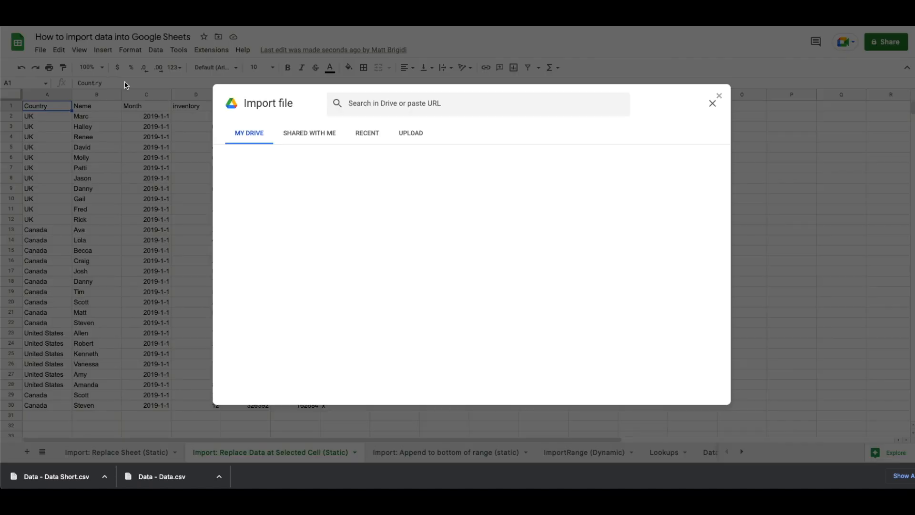
click(405, 141)
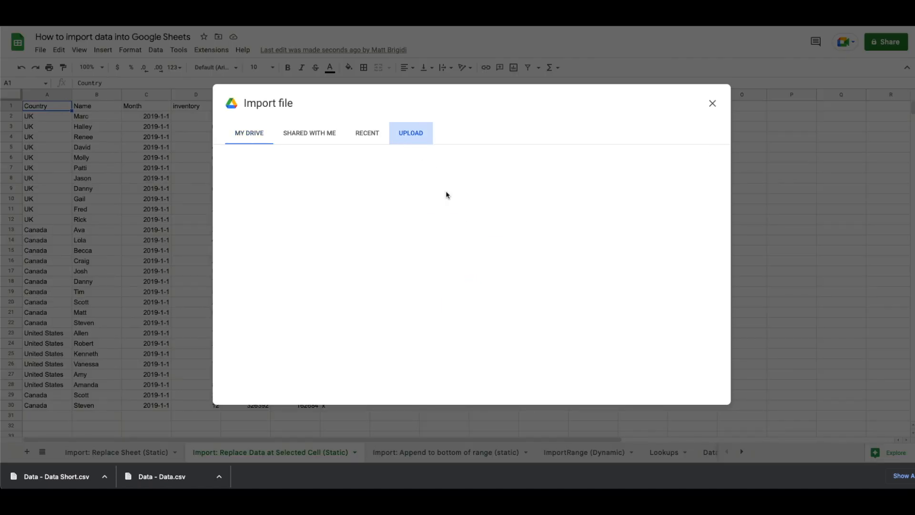
click(461, 308)
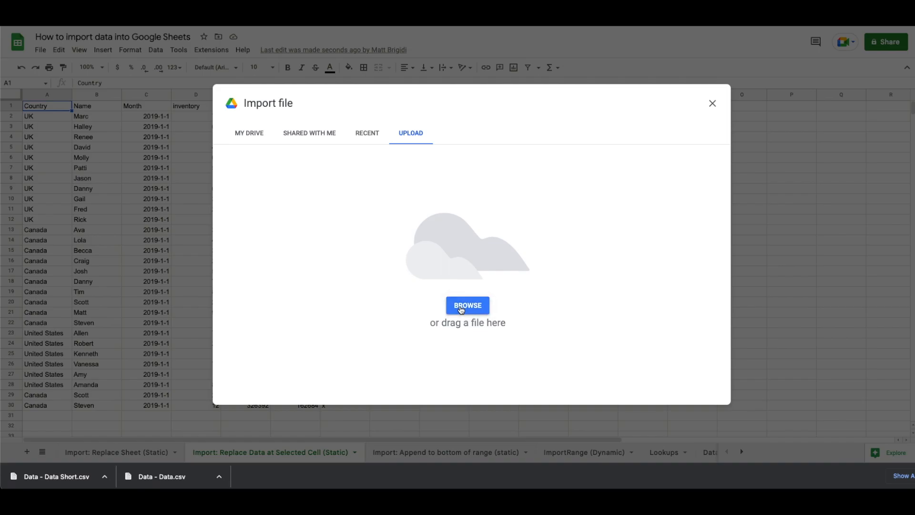
double_click(418, 159)
click(405, 249)
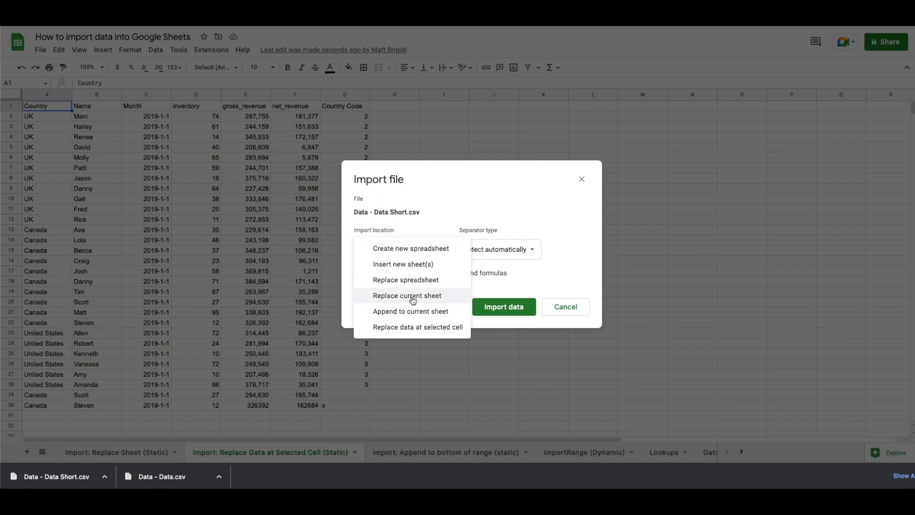
click(404, 327)
click(506, 308)
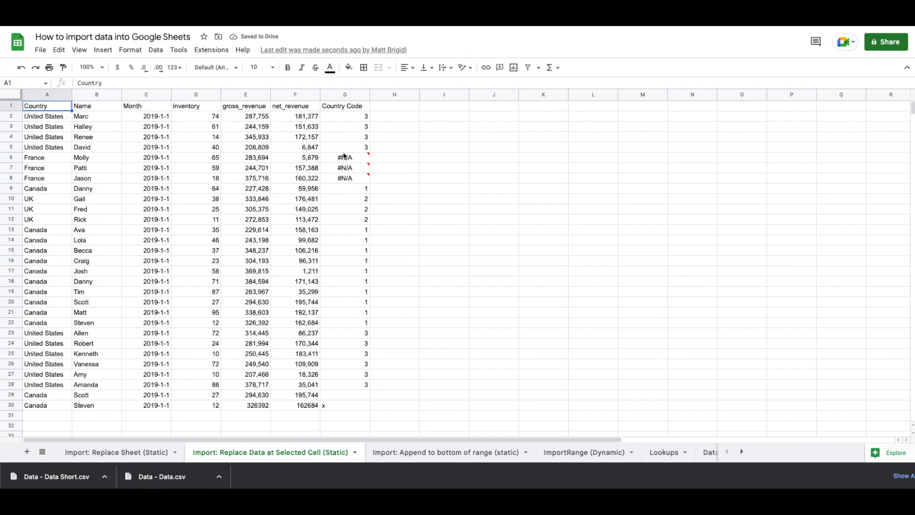
click(12, 186)
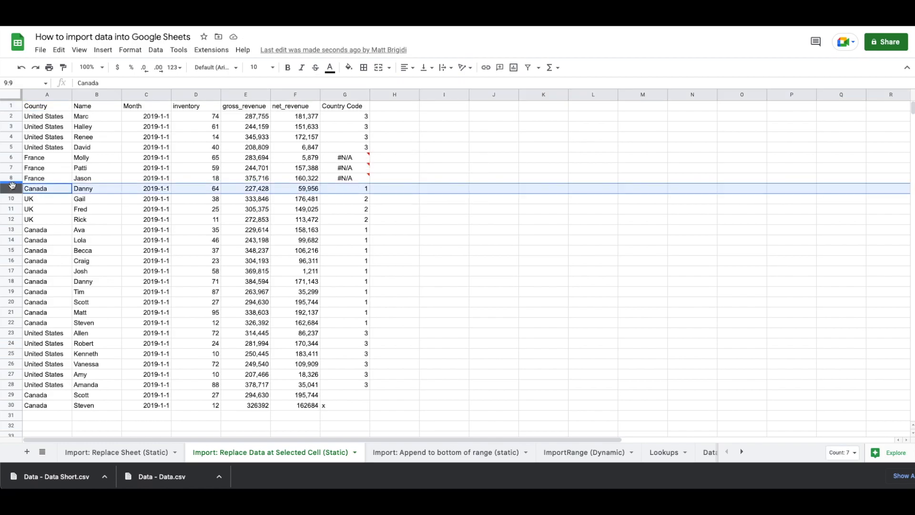
shift+click(11, 105)
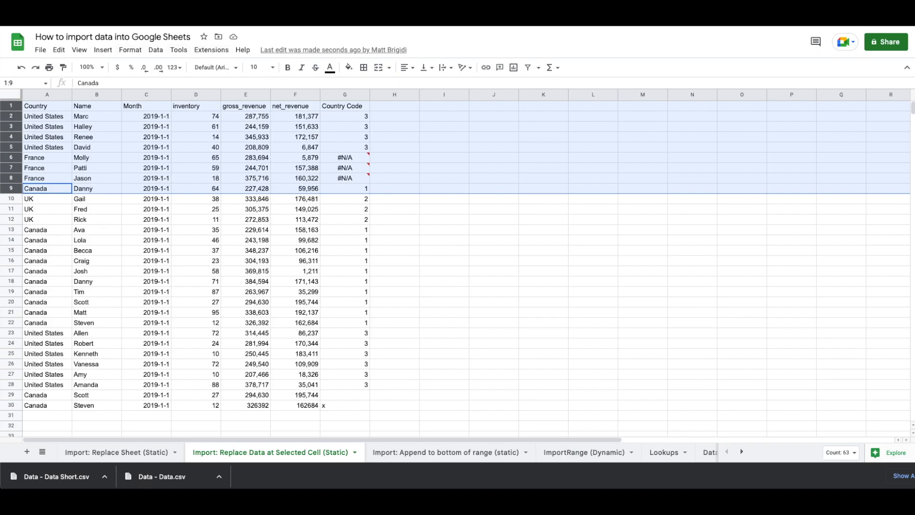
click(233, 15)
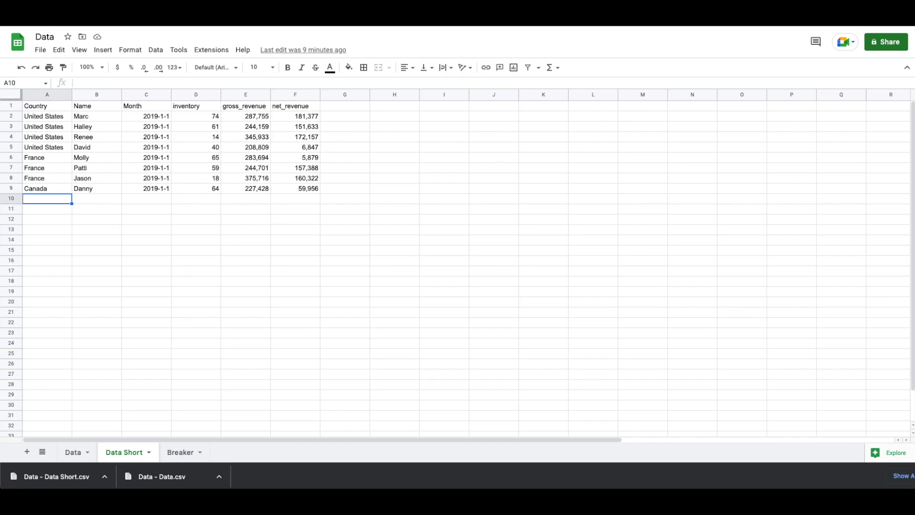
click(143, 14)
click(45, 199)
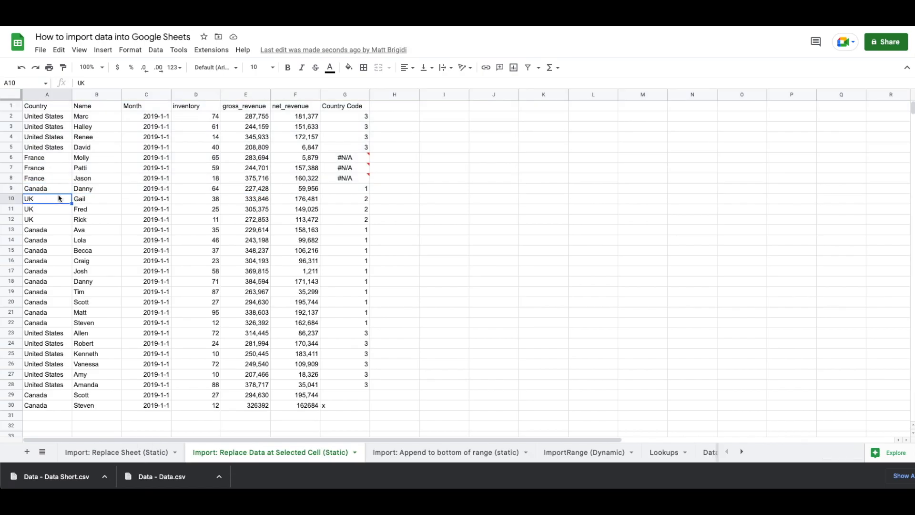
shift+click(340, 408)
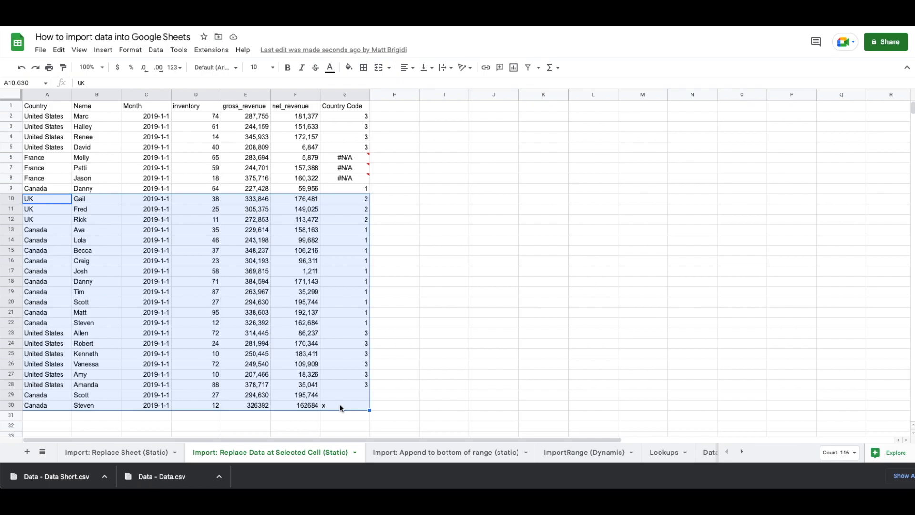
Clear the contents of columns A through F
click(289, 94)
shift+click(57, 94)
key(Delete)
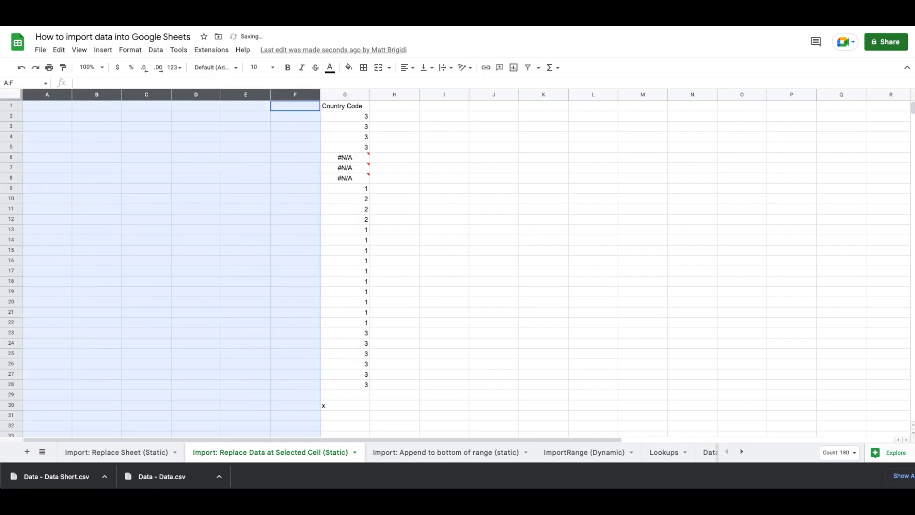
Import Data - Data Short.csv from Drive at A1, then show the Replace Sheet (Static) tab
click(38, 111)
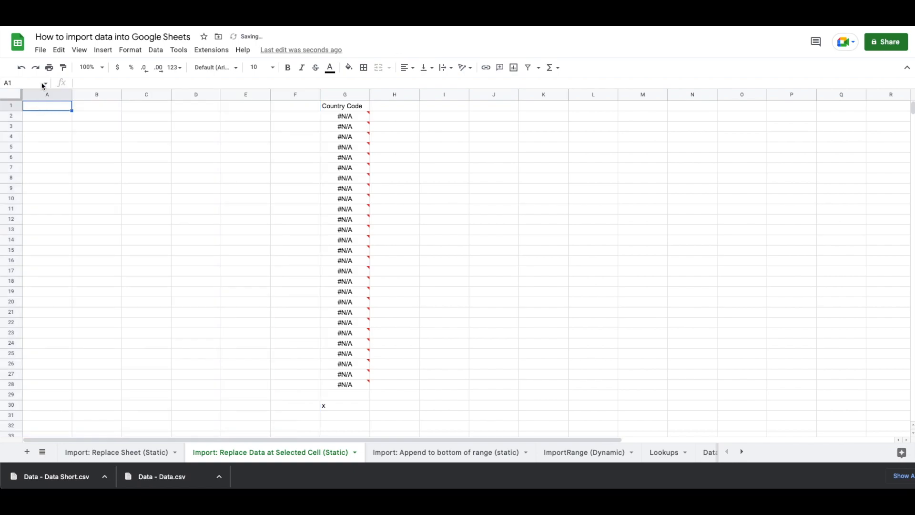
click(40, 50)
click(59, 100)
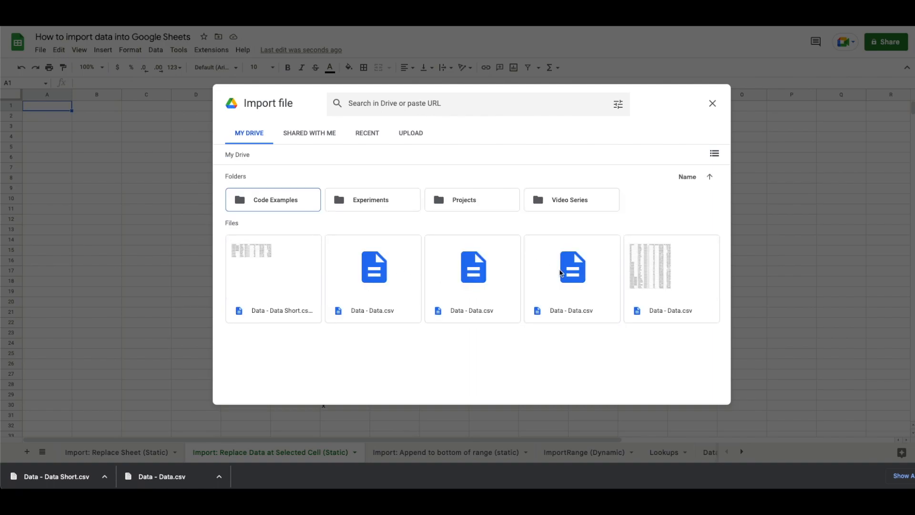
double_click(305, 272)
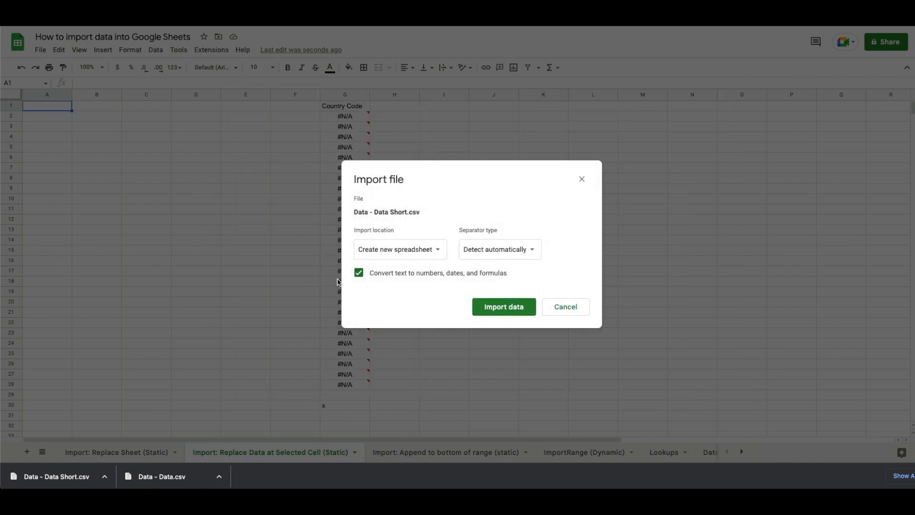
click(425, 247)
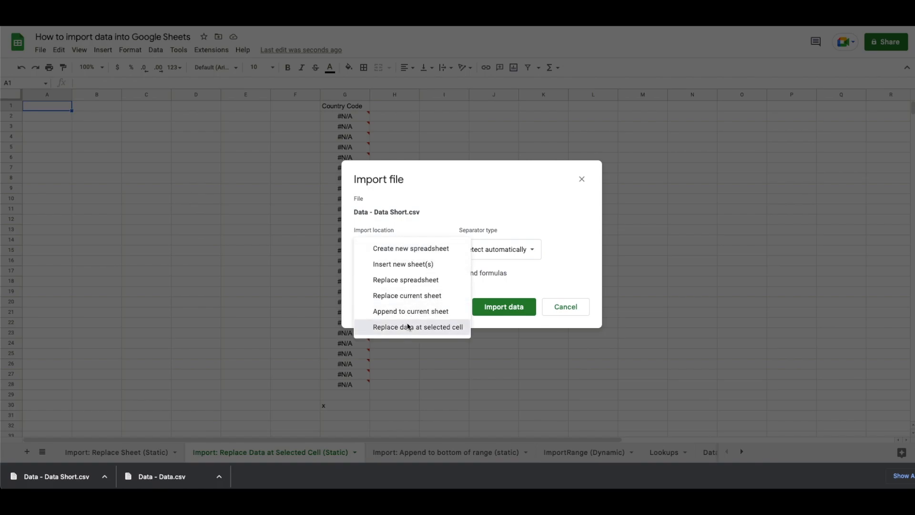
click(406, 325)
click(503, 317)
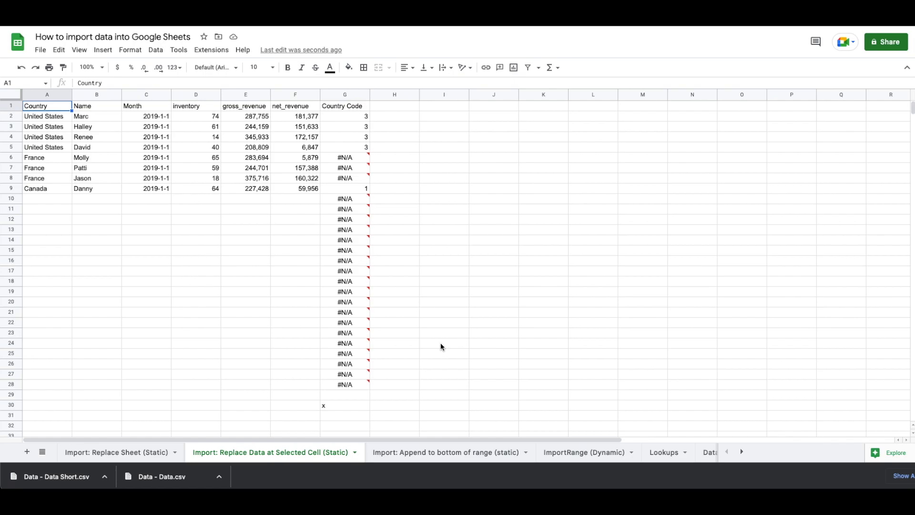
click(122, 455)
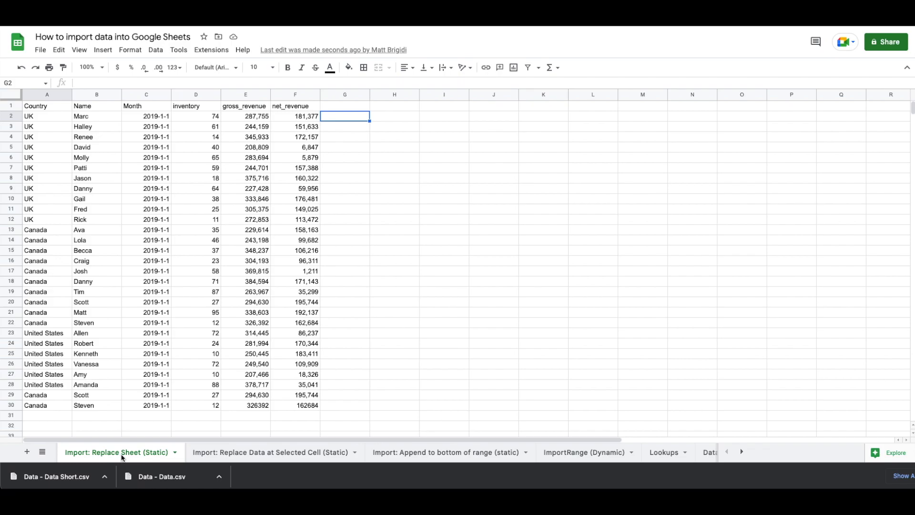
Upload Data - Data Short.csv from Downloads with import location 'Replace current sheet'
click(40, 49)
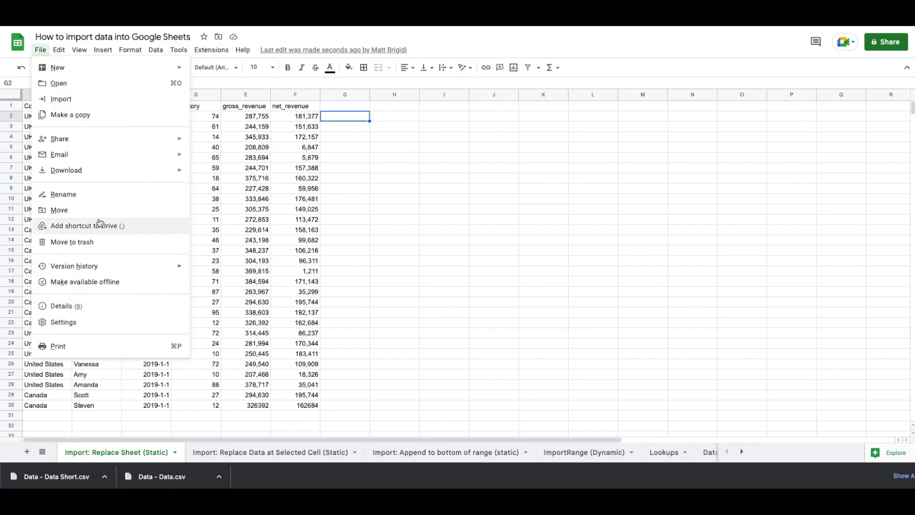
click(62, 99)
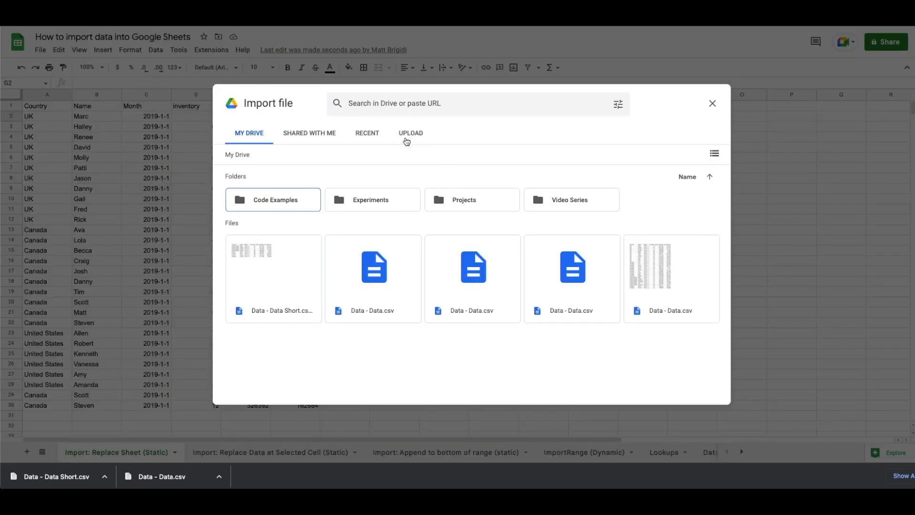
click(407, 138)
click(246, 135)
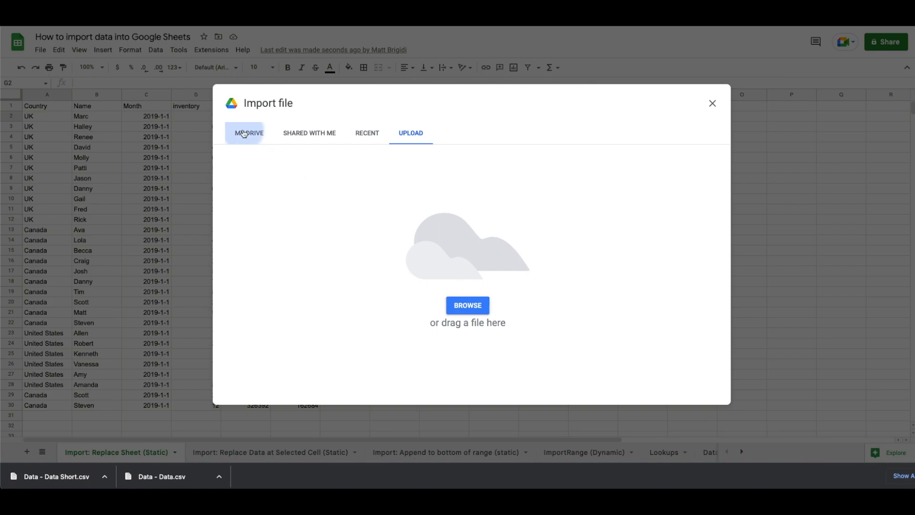
click(273, 311)
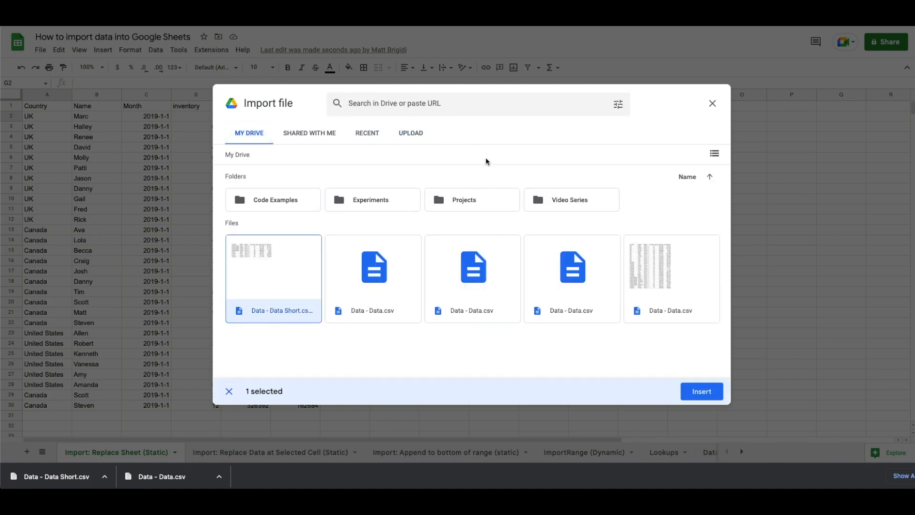
click(407, 131)
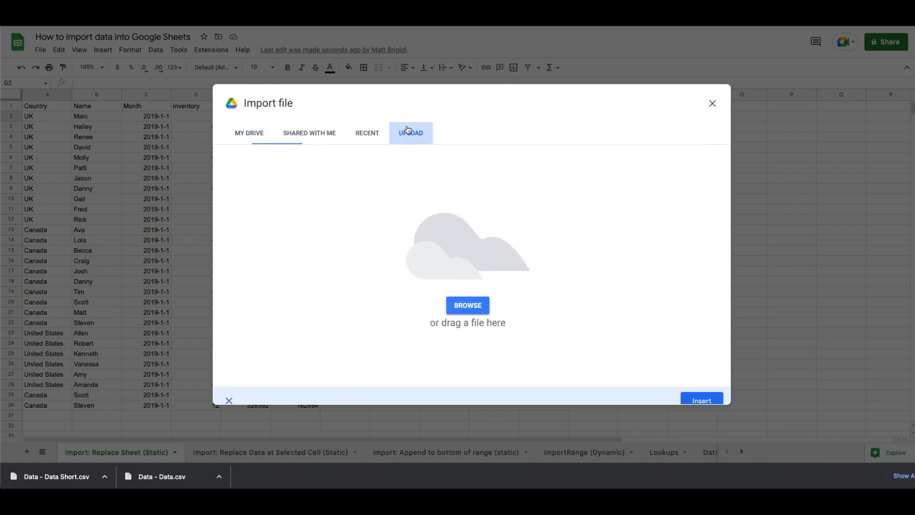
click(463, 304)
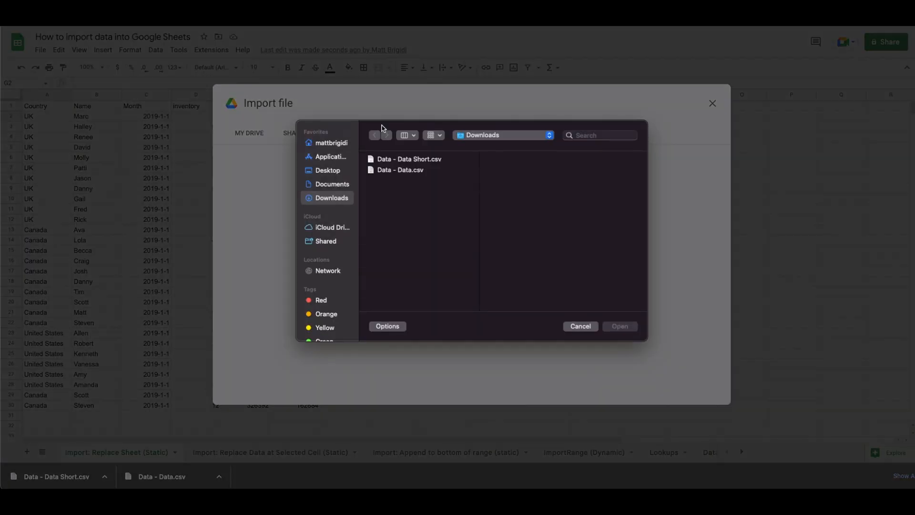
double_click(393, 159)
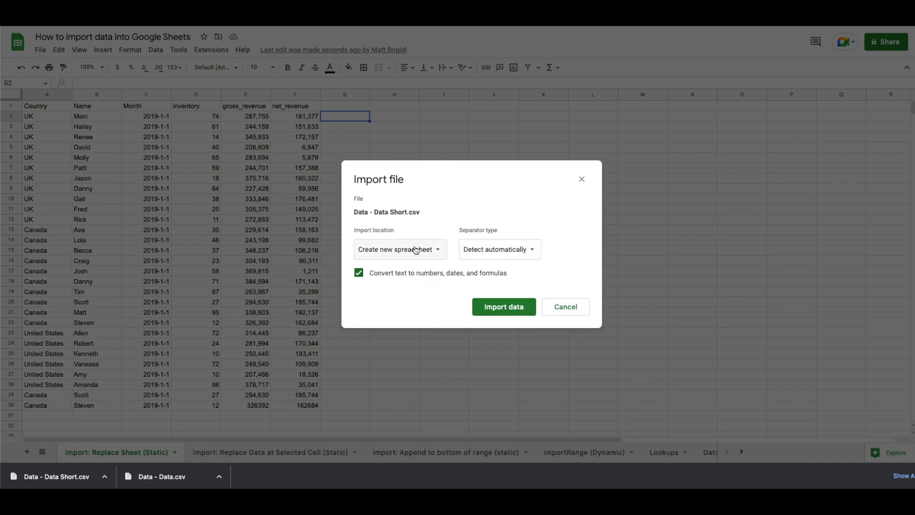
click(419, 248)
click(415, 328)
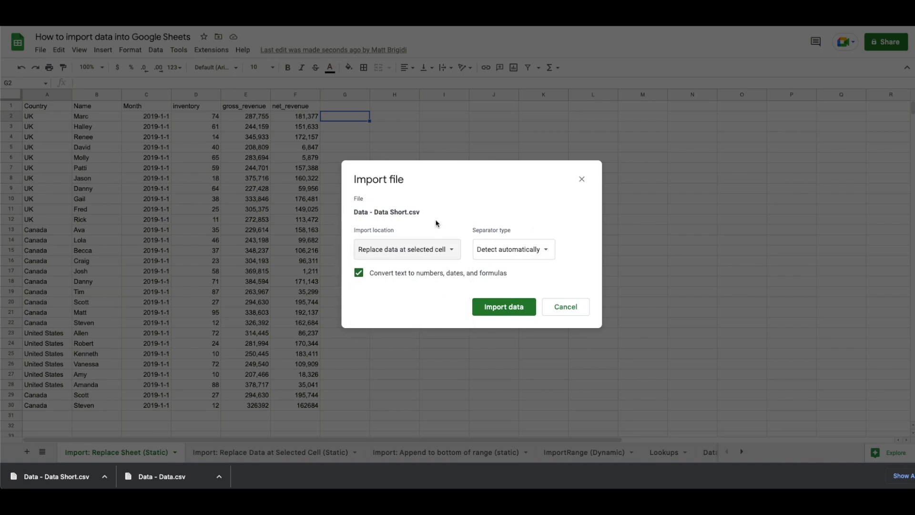
click(430, 255)
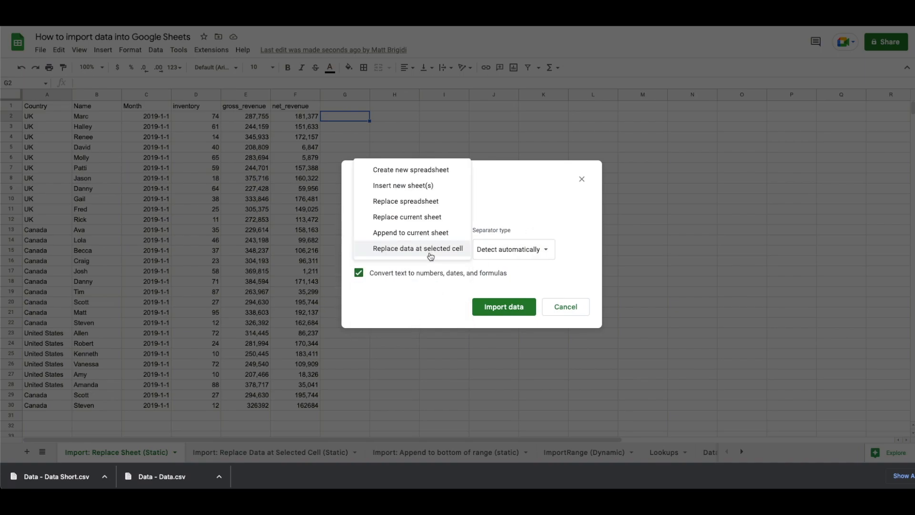
click(403, 216)
click(486, 306)
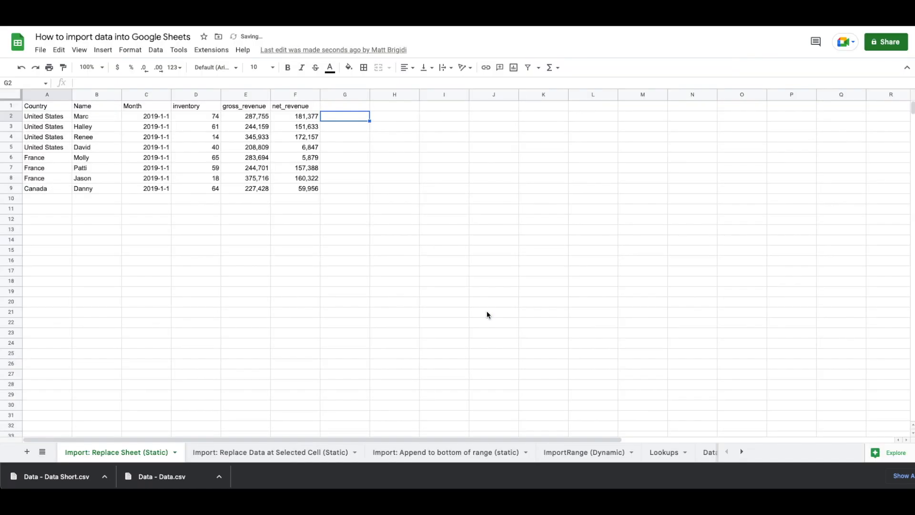
click(192, 246)
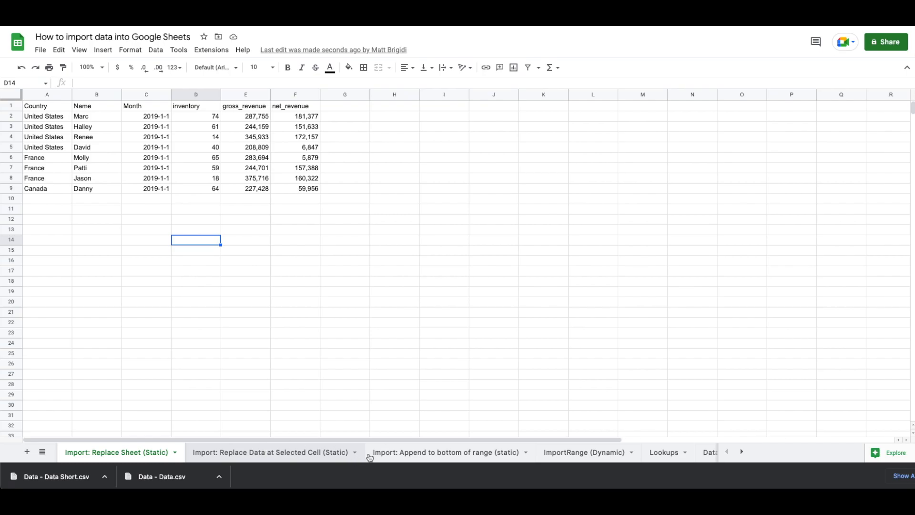
Open the 'Import: Append to bottom of range (static)' tab with its 27 records
click(405, 459)
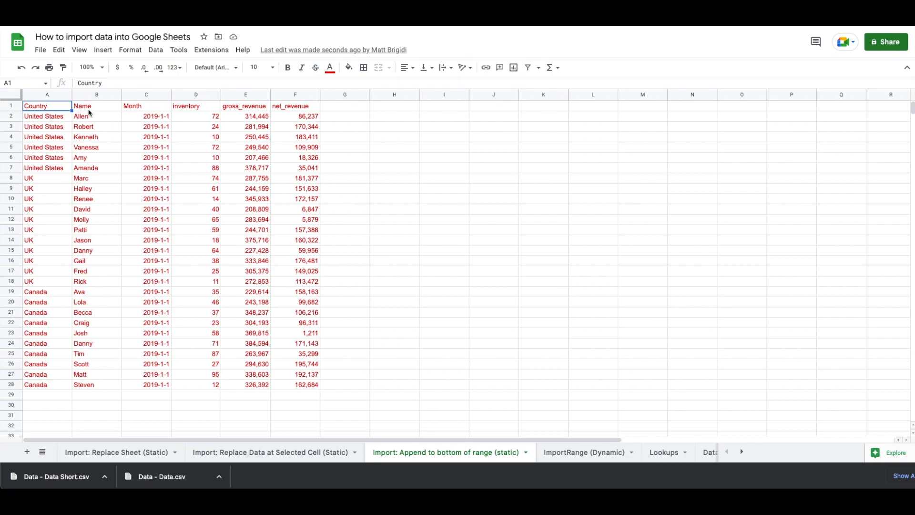
Import Data - Data.csv from My Drive using 'Append to current sheet', below row 28
click(40, 53)
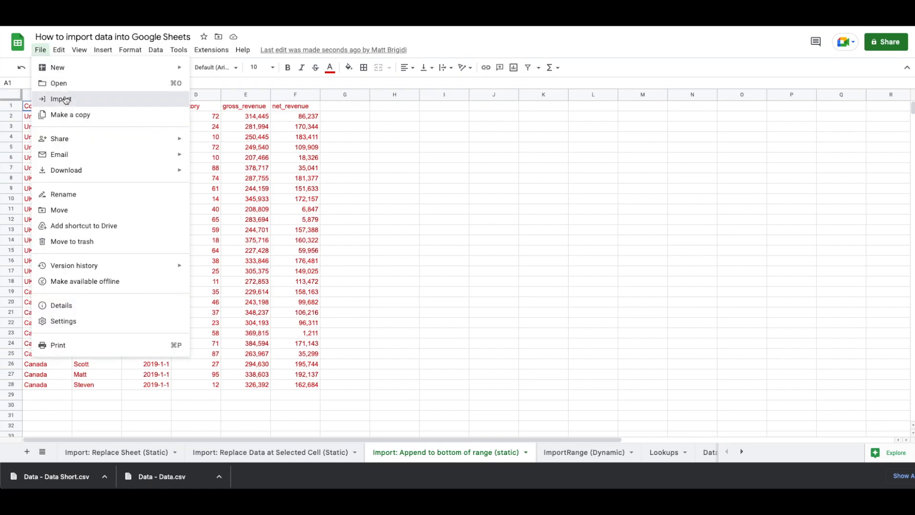
click(64, 98)
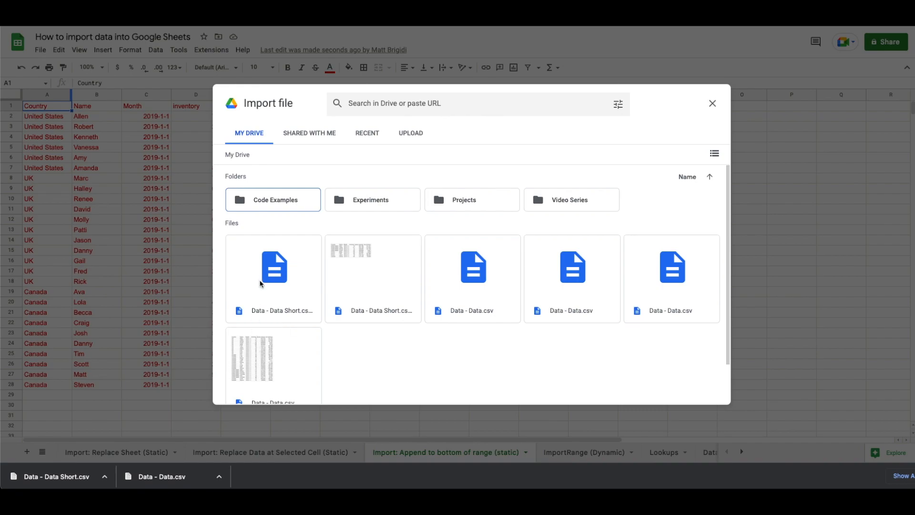
click(263, 365)
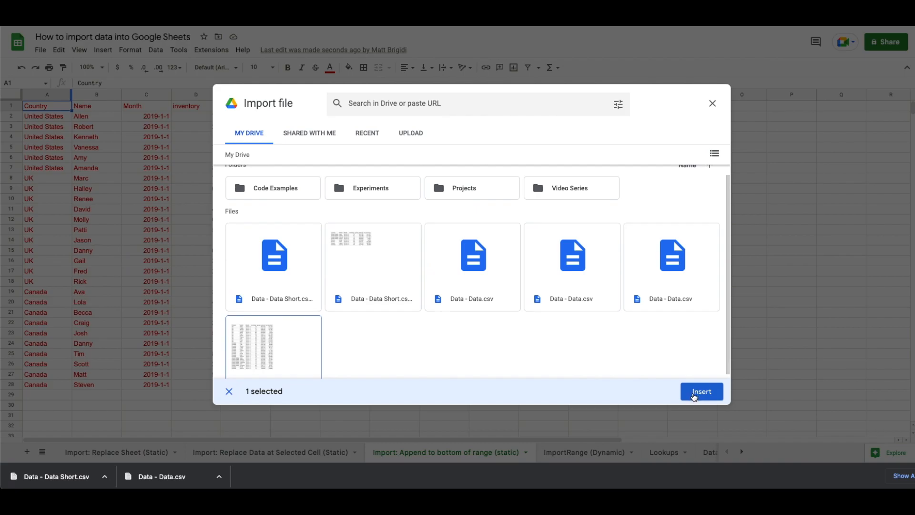
click(697, 392)
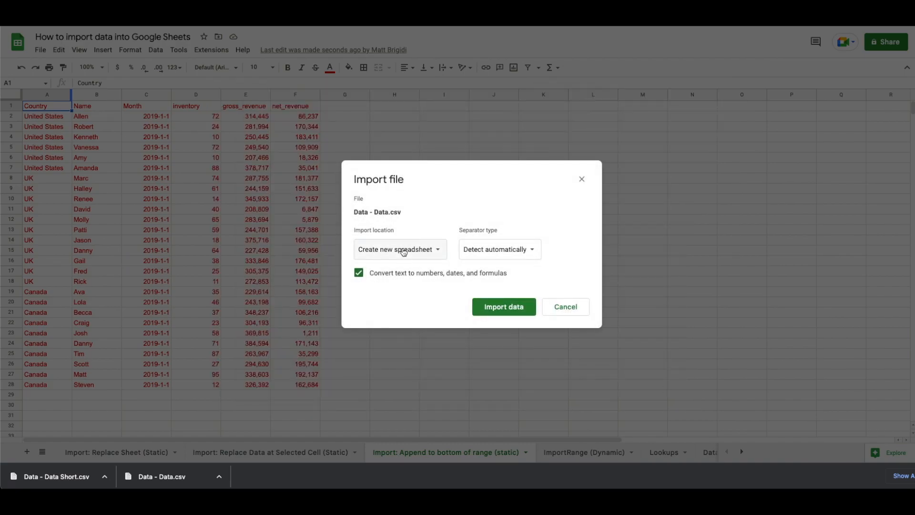
click(403, 249)
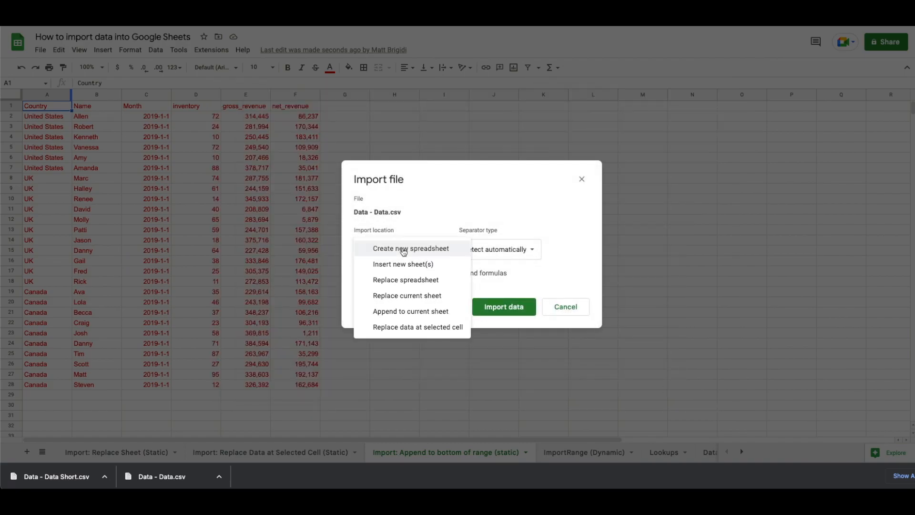
click(397, 311)
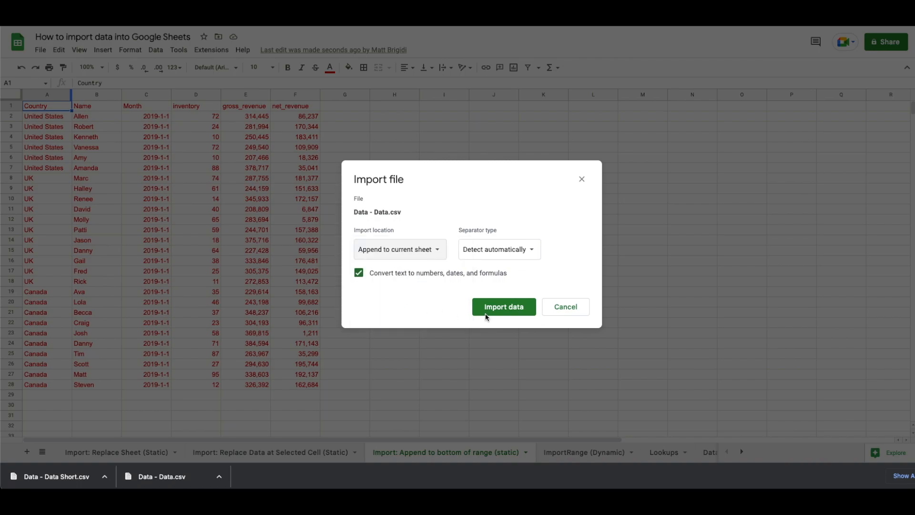
click(502, 309)
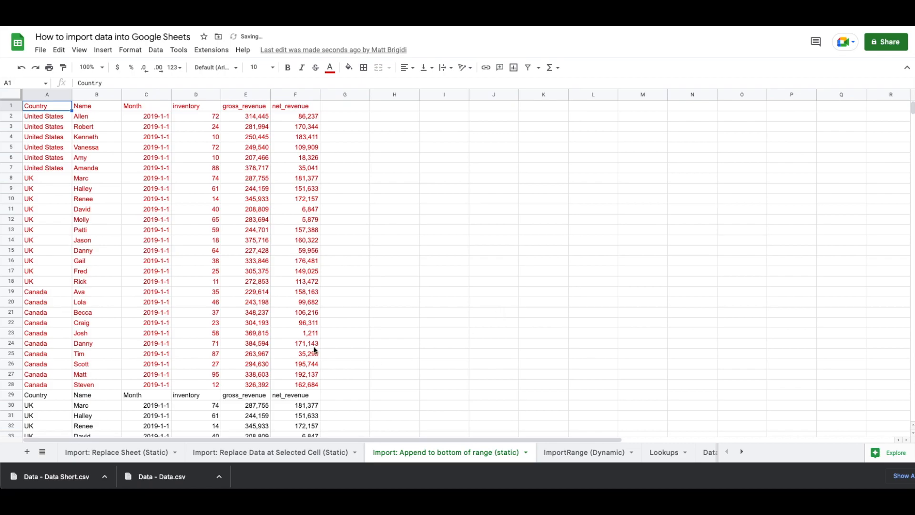
scroll(314, 350, down, 5)
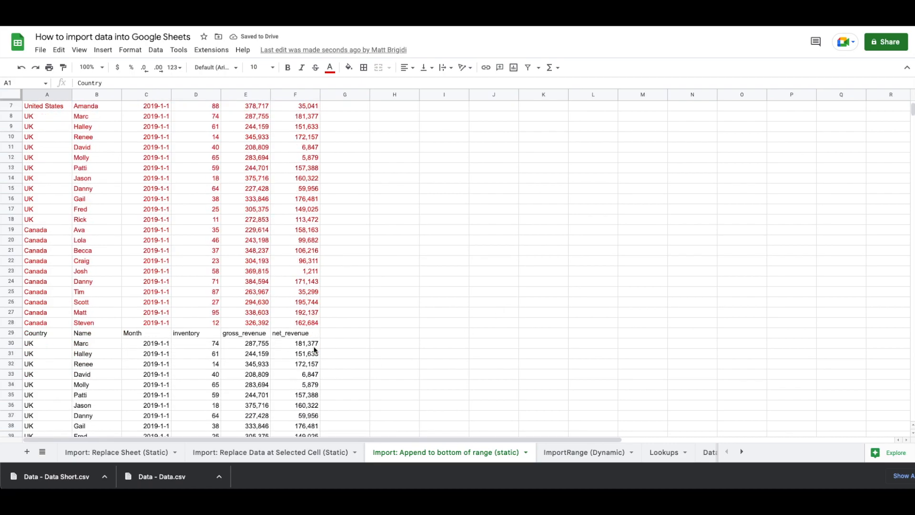
scroll(315, 350, down, 6)
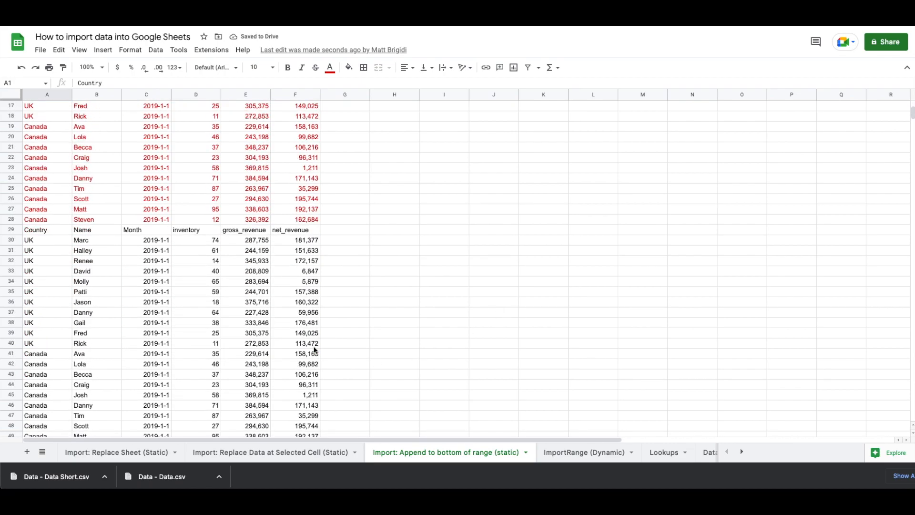
scroll(315, 350, down, 5)
scroll(314, 351, up, 15)
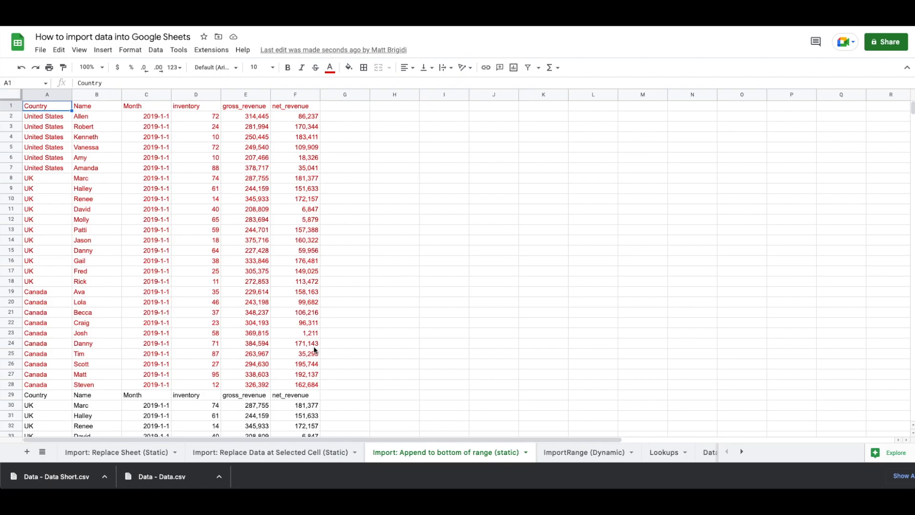
In A1 of the ImportRange (Dynamic) tab, begin =IMPORTRANGE(" after viewing the source Data spreadsheet
click(560, 453)
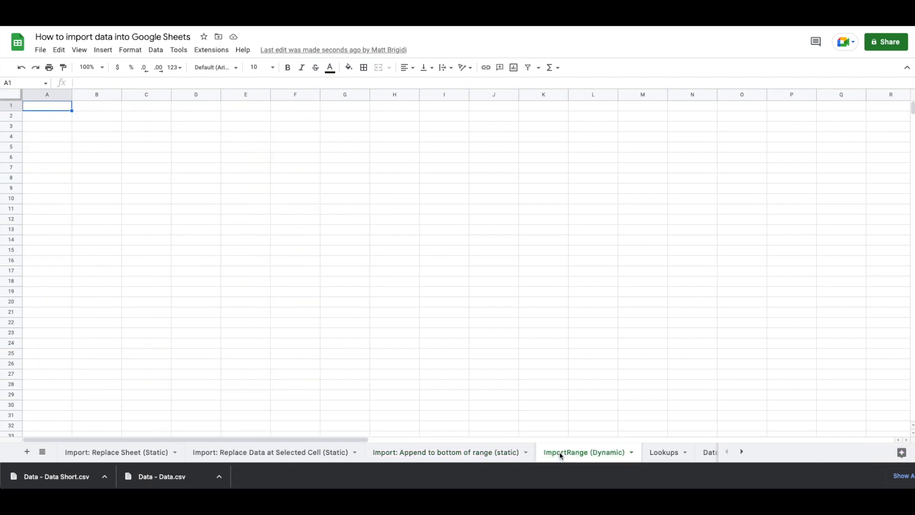
text(=import)
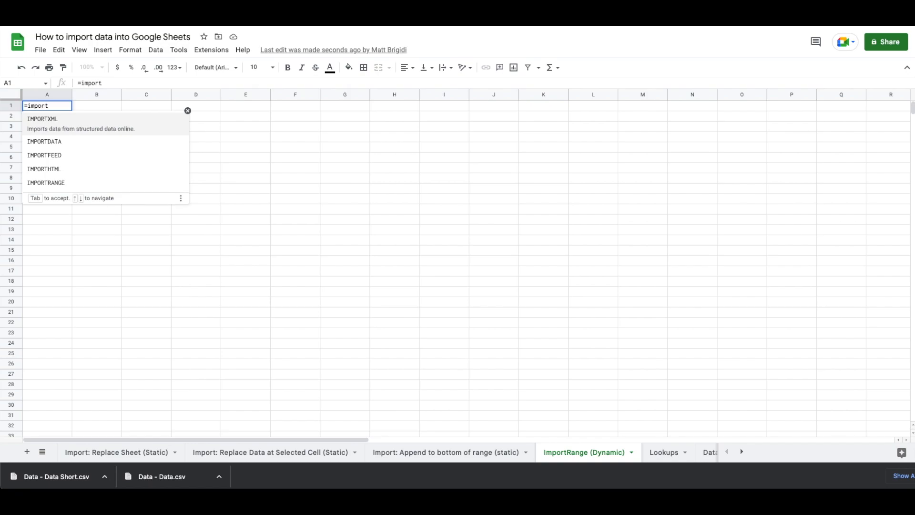
key(Down)
key(Down)
key(Down)
key(Down)
key(Tab)
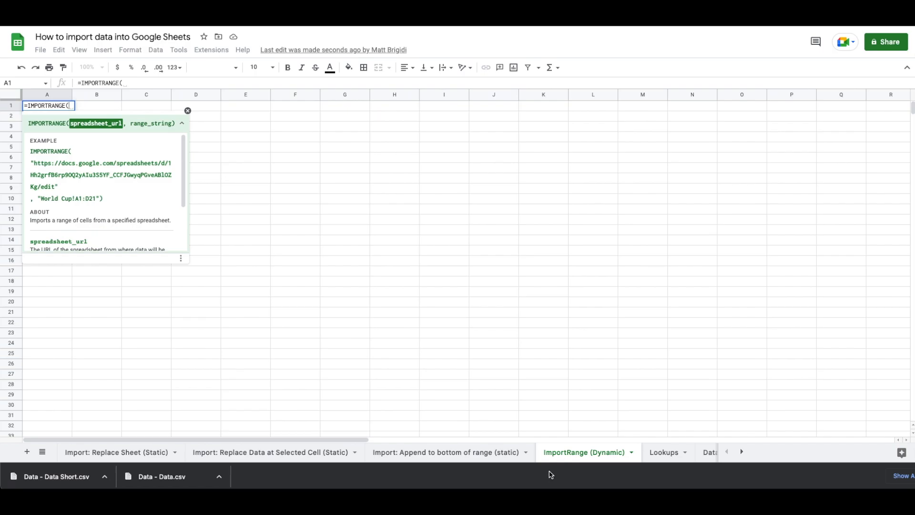
key(ctrl+Tab)
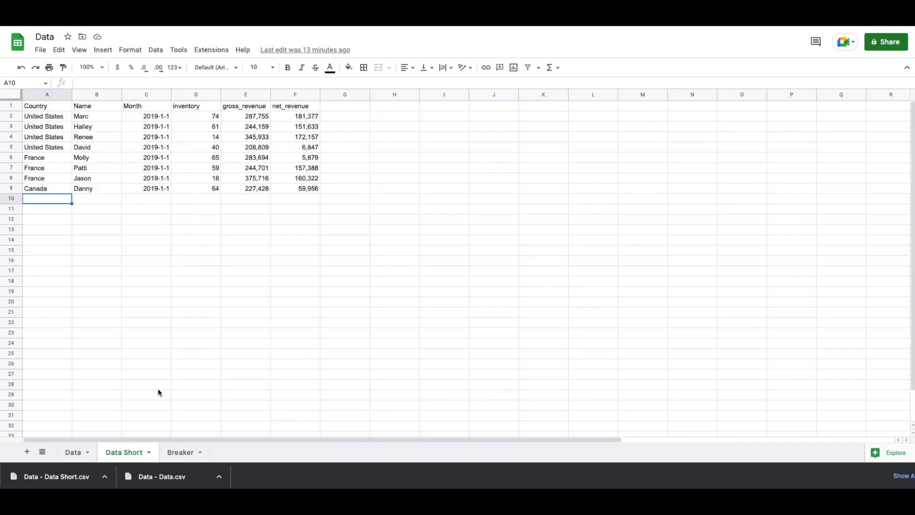
click(74, 452)
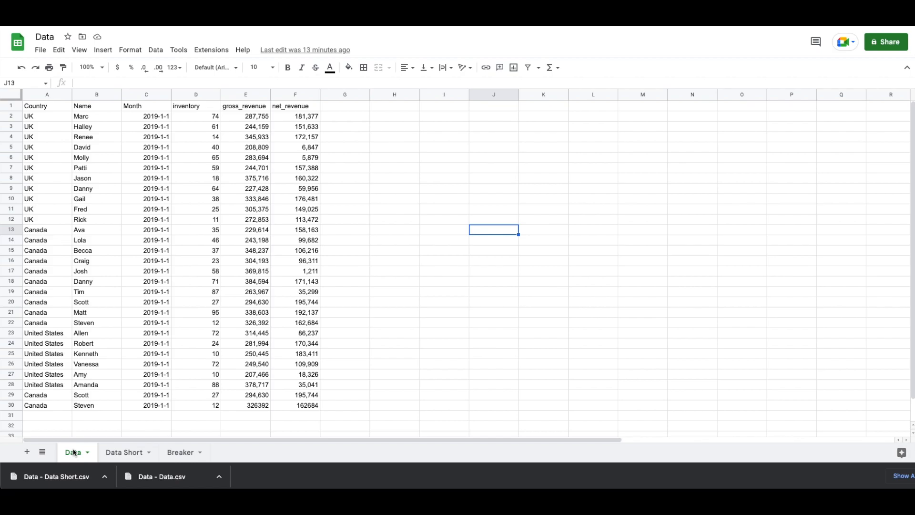
key(ctrl+shift+Tab)
text(")
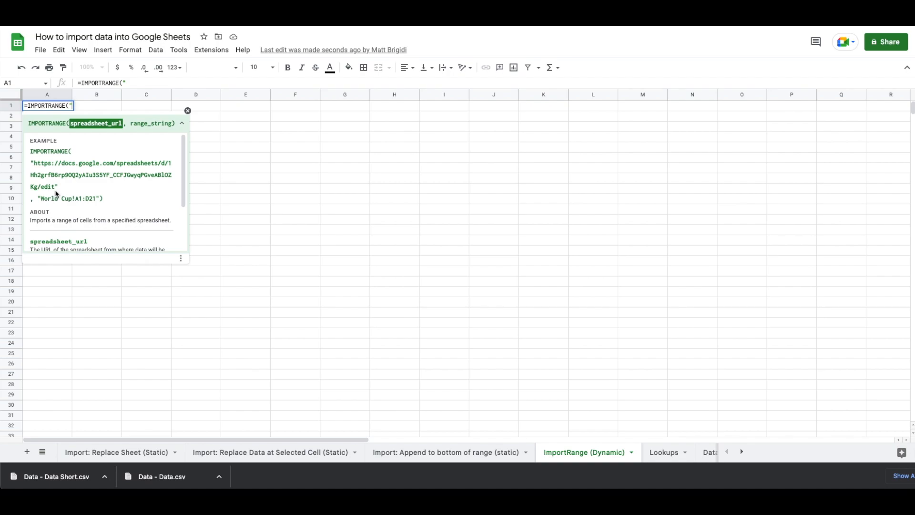
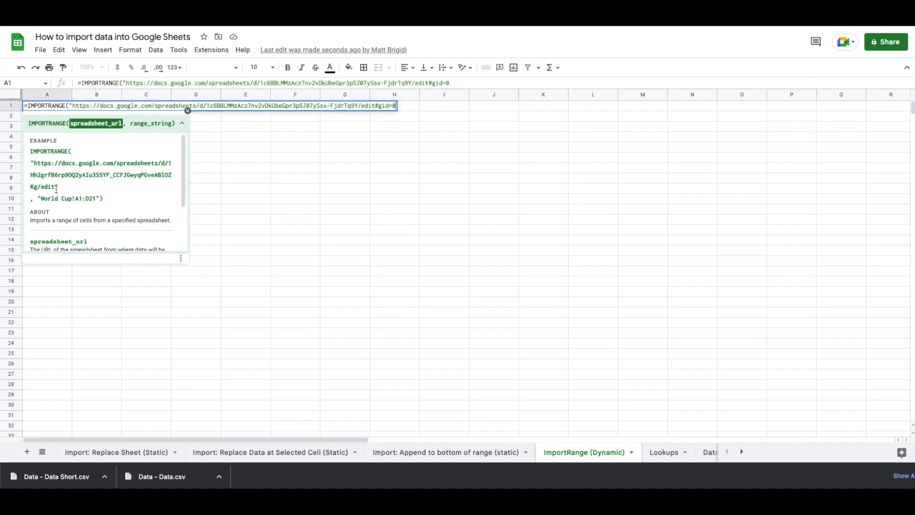
Paste the source URL, add the range "Data!A:F", and enter the IMPORTRANGE formula
text(",)
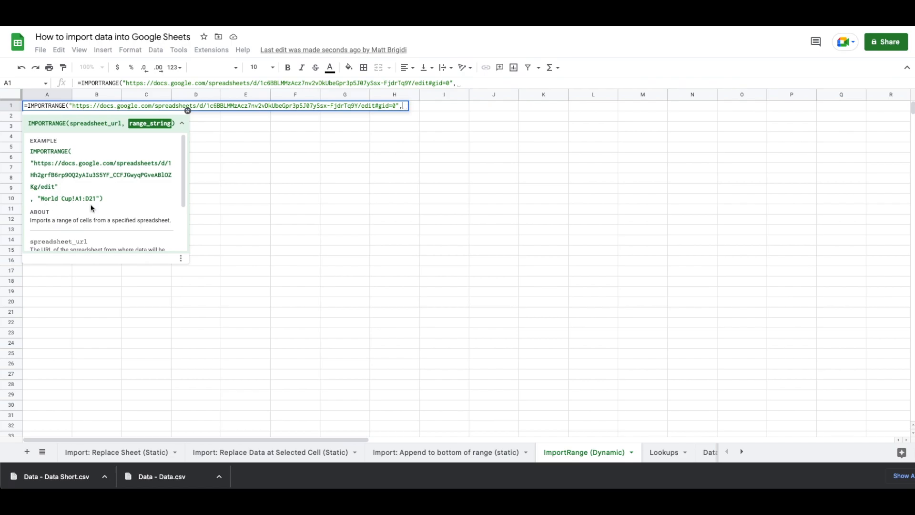
key(ctrl+Tab)
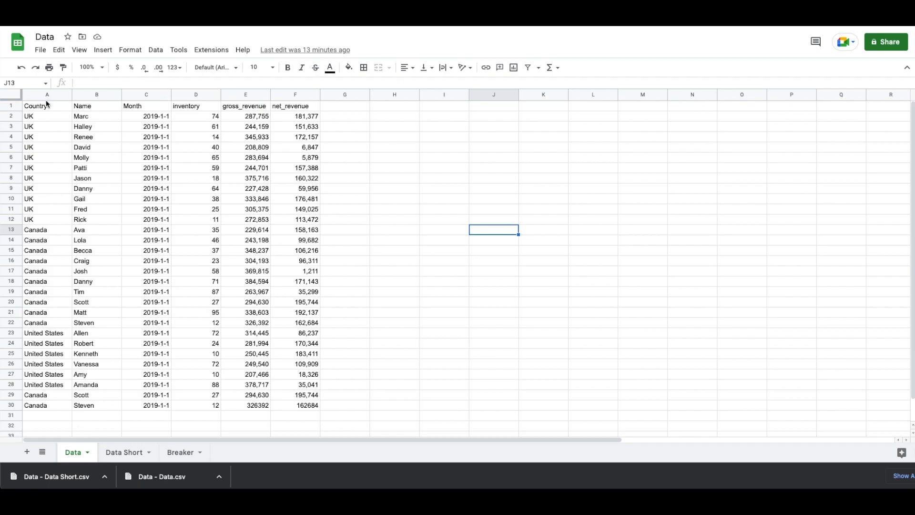
key(ctrl+shift+Tab)
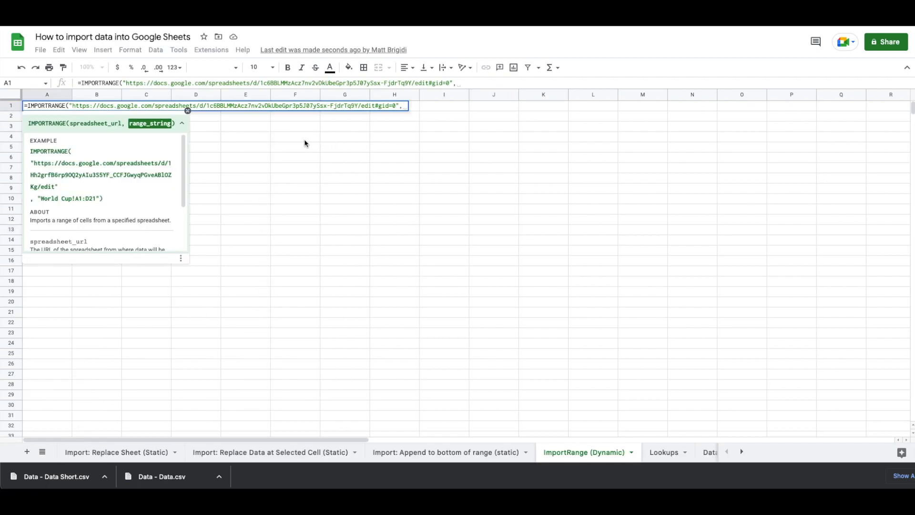
text("Dat)
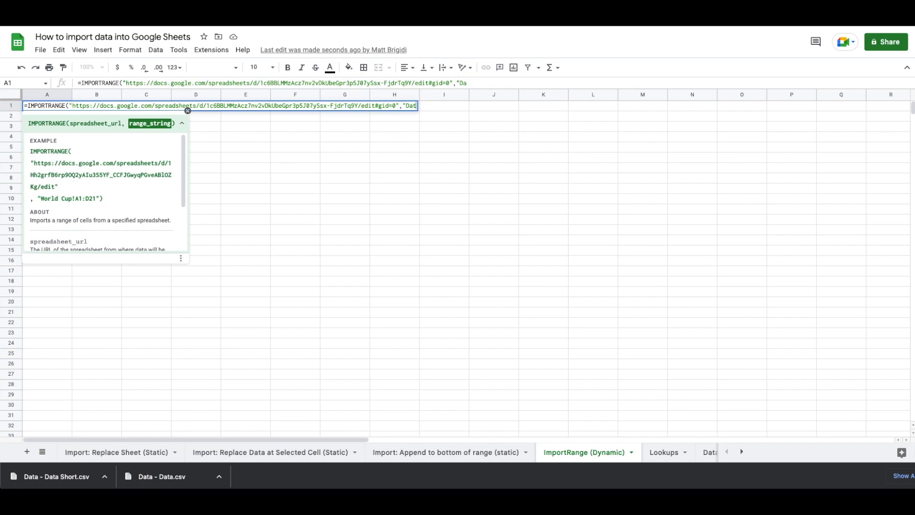
text(a!)
text(A:F)
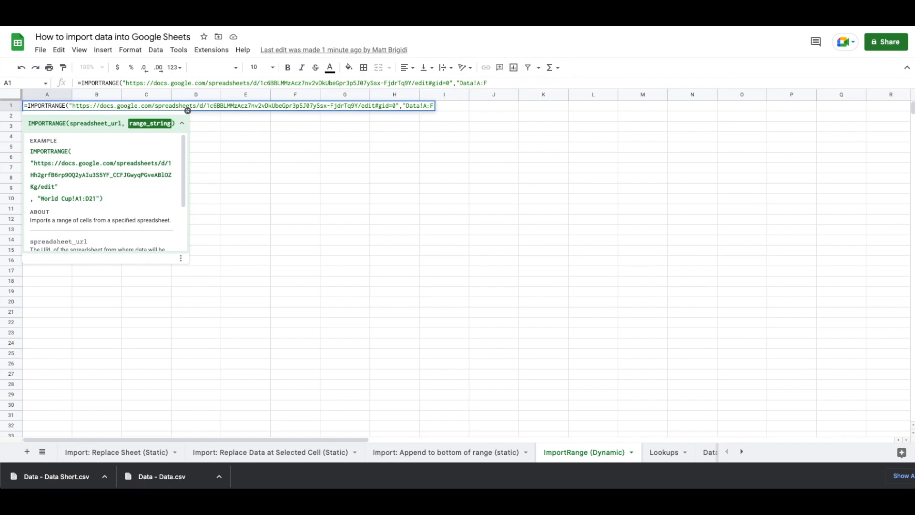
text(")
key(Return)
Allow the A1 IMPORTRANGE formula to access the source spreadsheet so the Data table loads
mouse_move(75, 105)
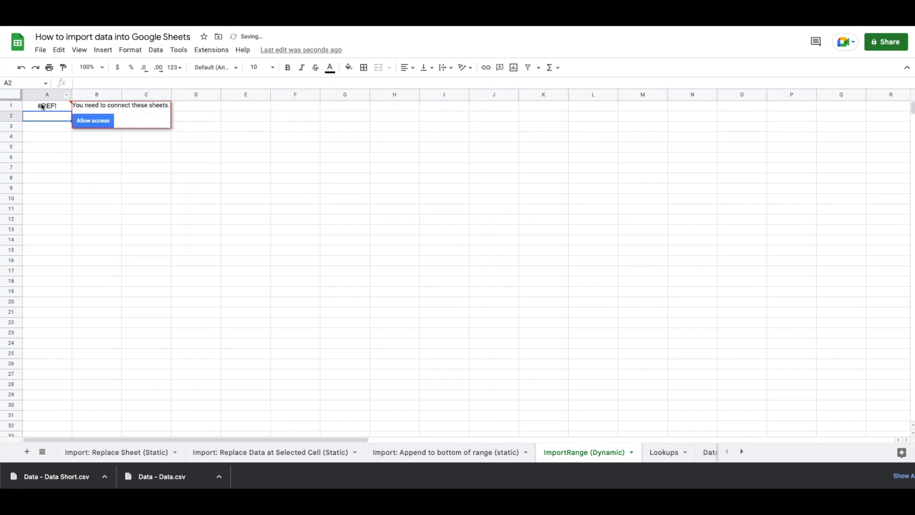
click(101, 124)
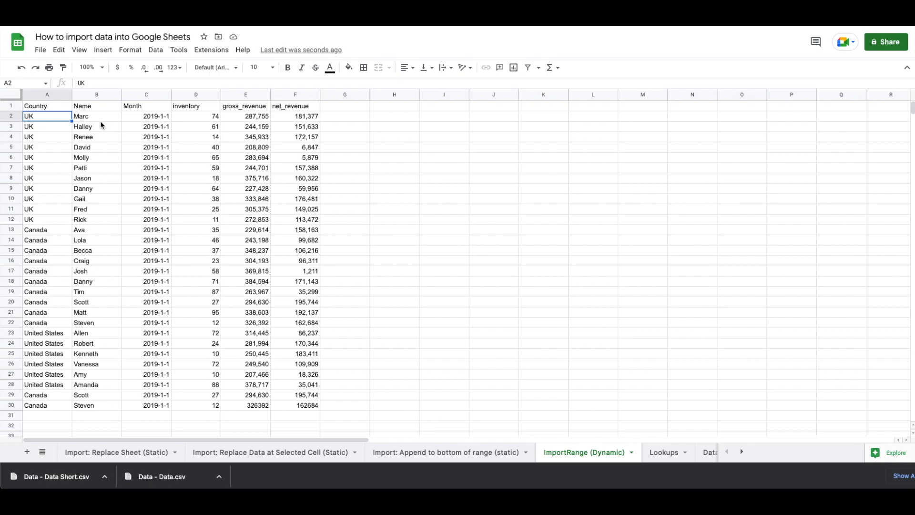
Clear records A3:F8 in the source Data sheet and check the imported table reflects it
key(ctrl+Tab)
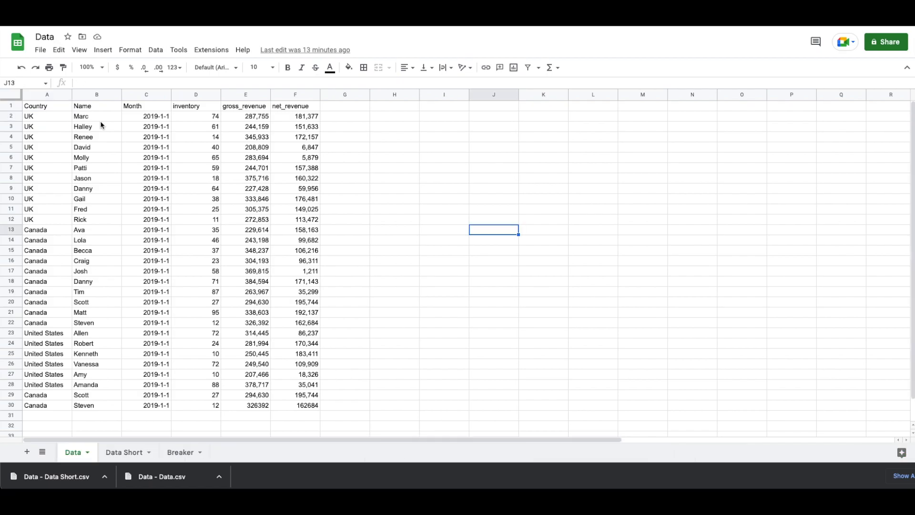
drag(43, 129, 295, 178)
key(Delete)
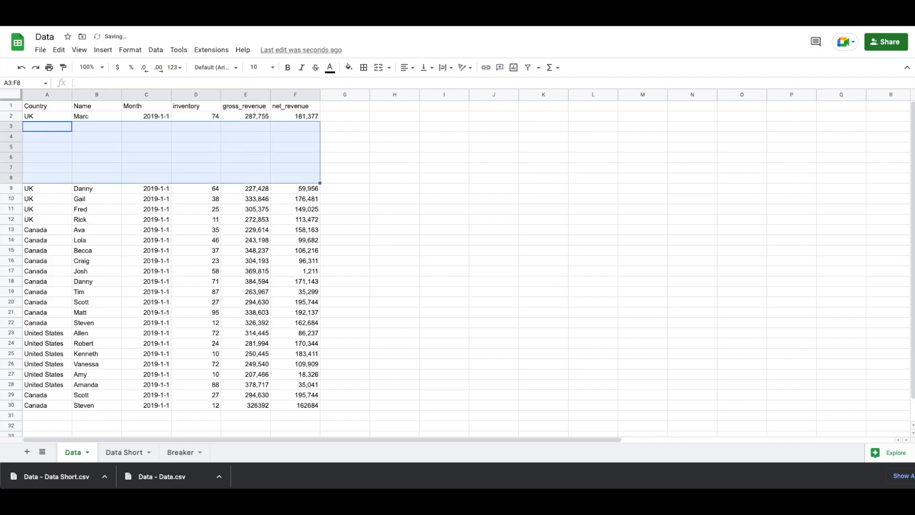
key(ctrl+Tab)
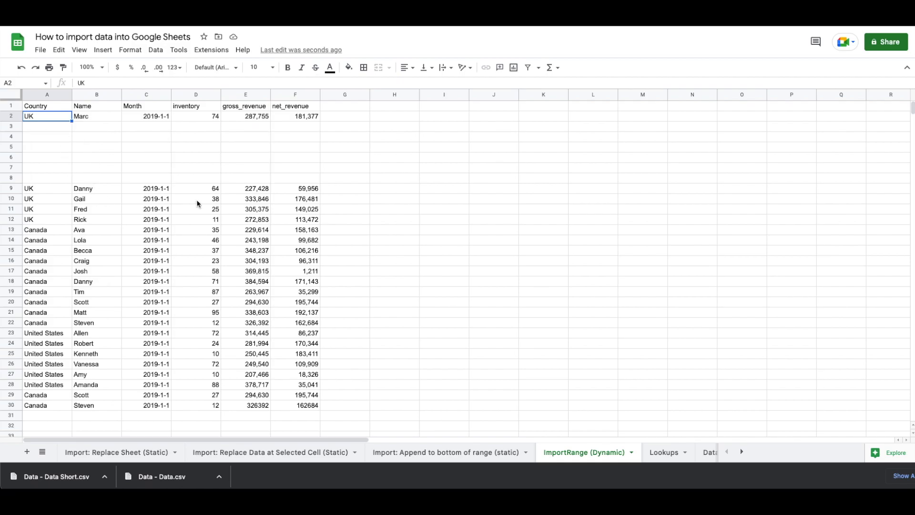
key(ctrl+shift+Tab)
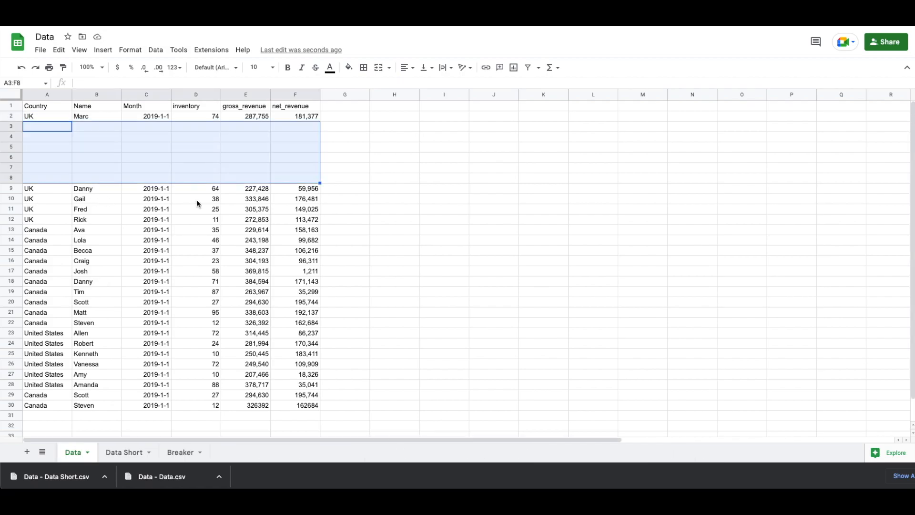
Delete the emptied rows 3–8 from the source Data sheet and review the shrunken import
right_click(12, 147)
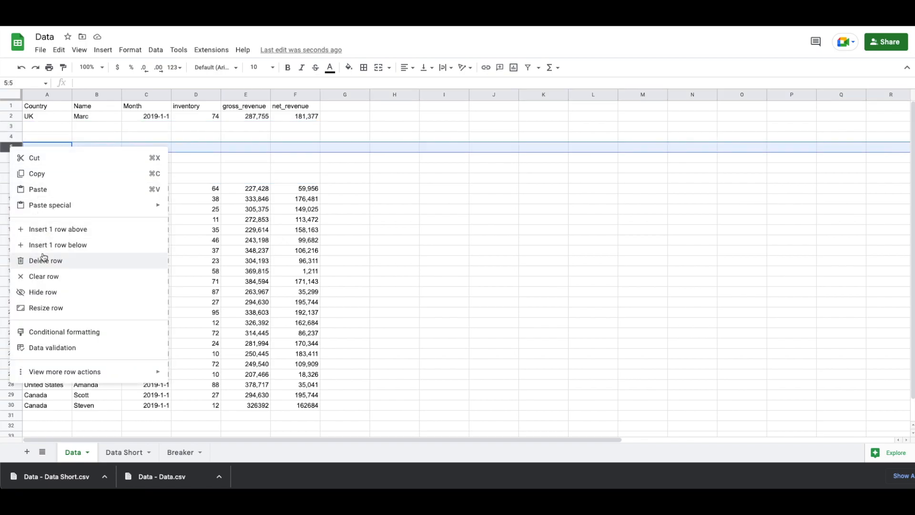
click(15, 127)
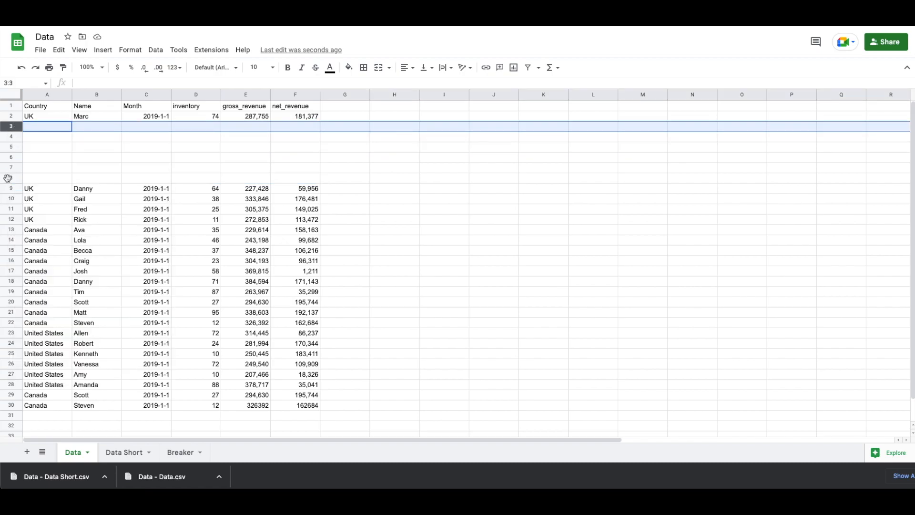
shift+click(10, 178)
right_click(11, 179)
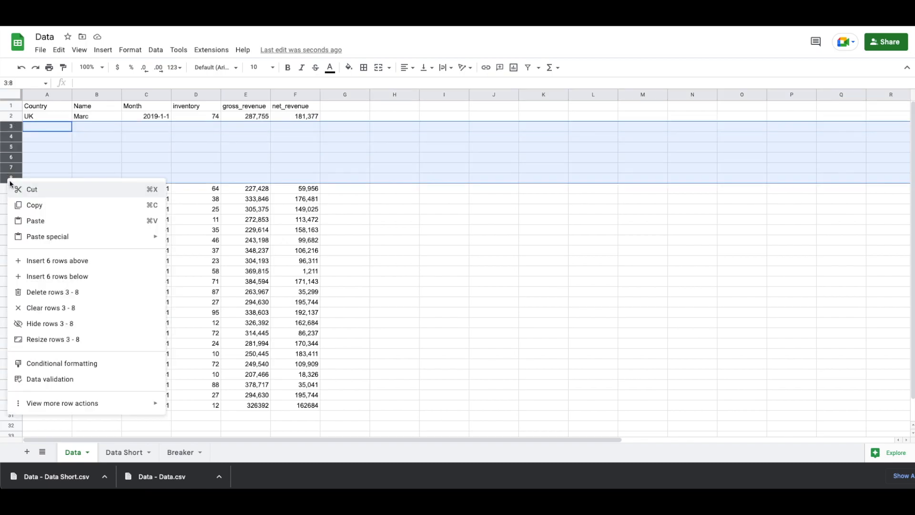
click(45, 292)
key(ctrl+Tab)
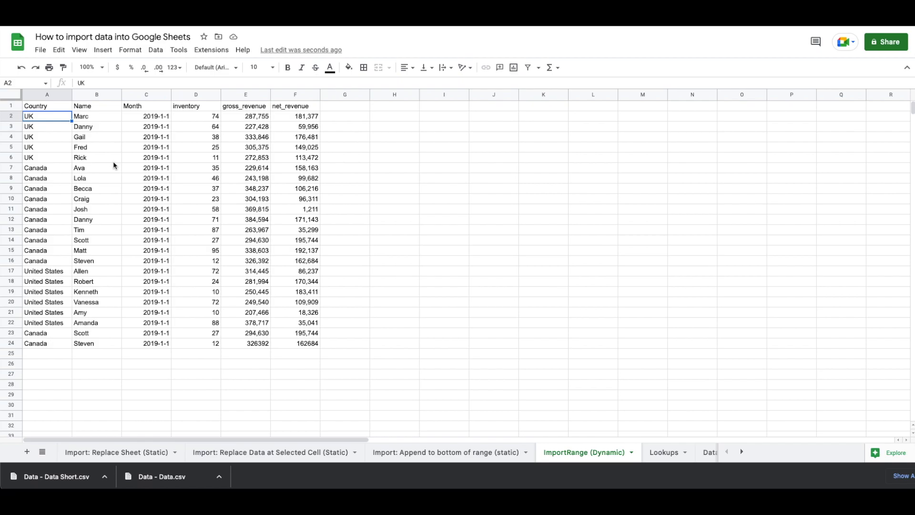
Type a note in G2 beside the imported data saying the first person is from the UK
click(345, 119)
text(Marc is from. the UK)
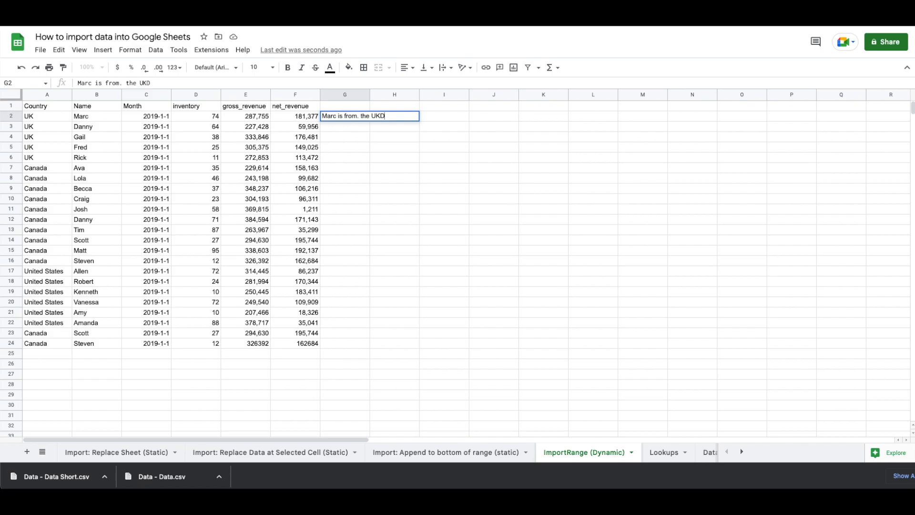
key(Return)
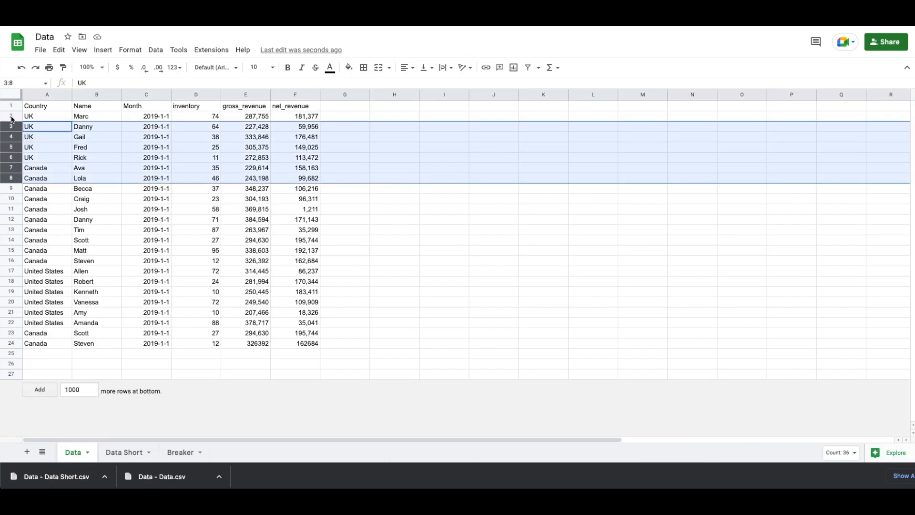
Clear and delete row 2 of the source Data sheet, comparing the shifted import against the G2 note
click(9, 114)
key(Delete)
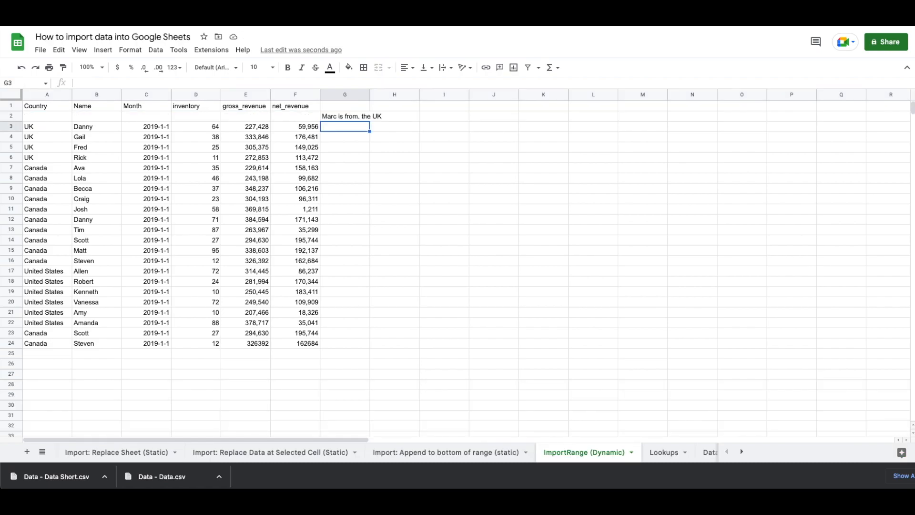
click(344, 116)
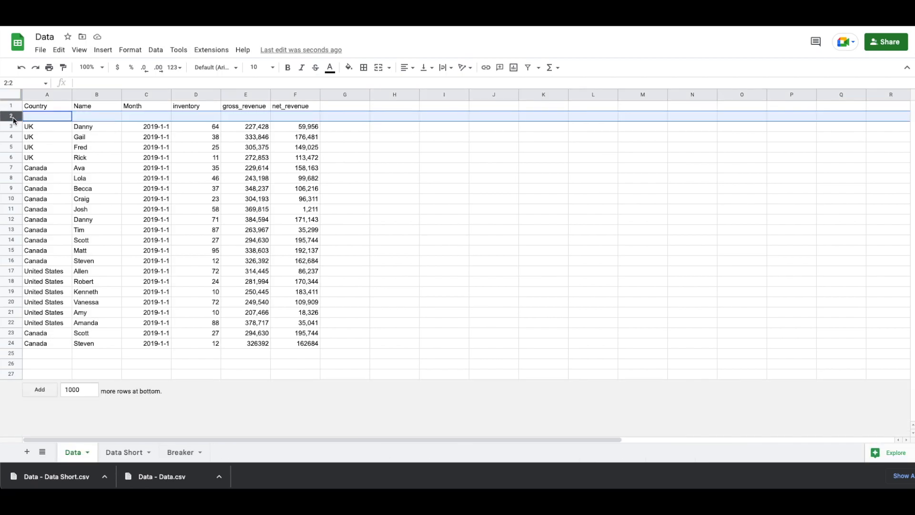
right_click(11, 118)
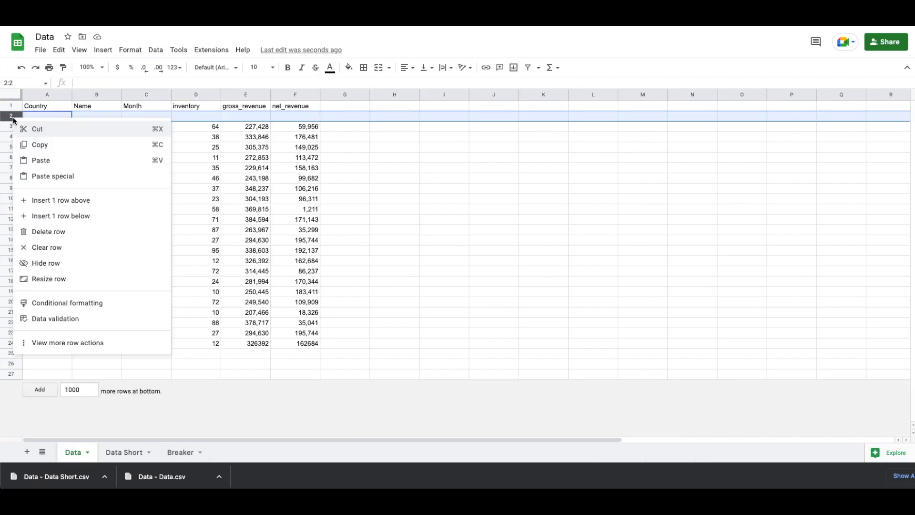
click(34, 231)
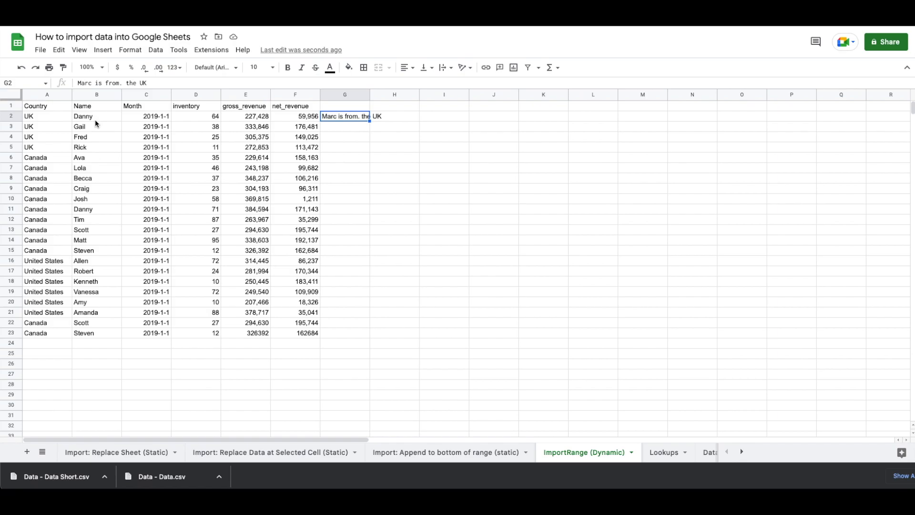
Replace the G2 note with =B2&" is from the "&A2 and autofill it down to G23
key(Delete)
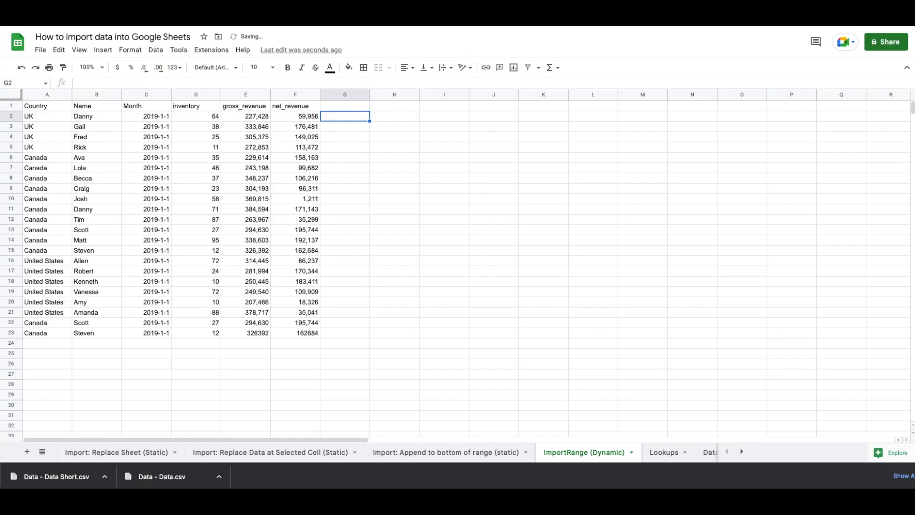
text(=)
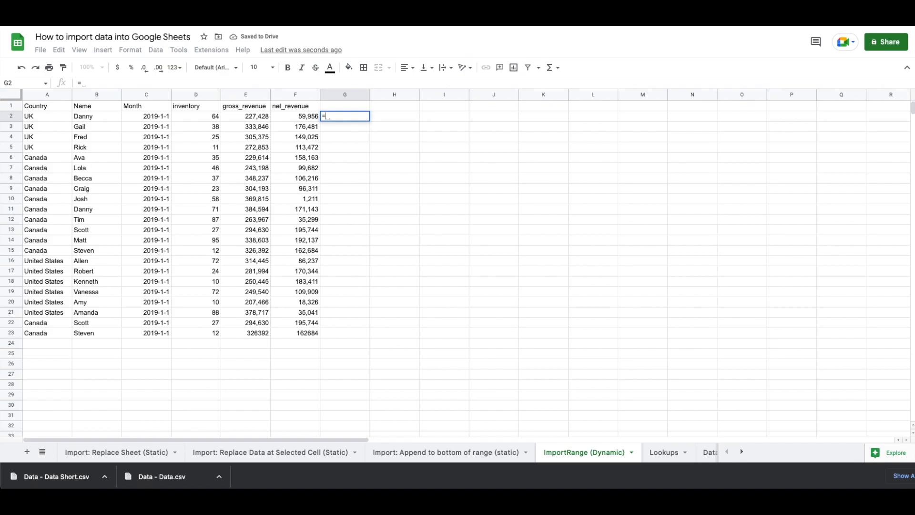
click(49, 117)
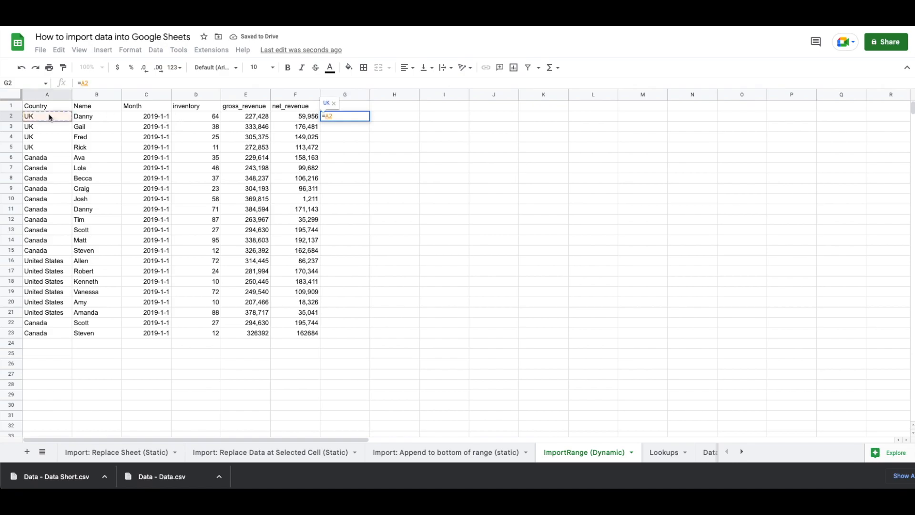
key(BackSpace)
key(BackSpace)
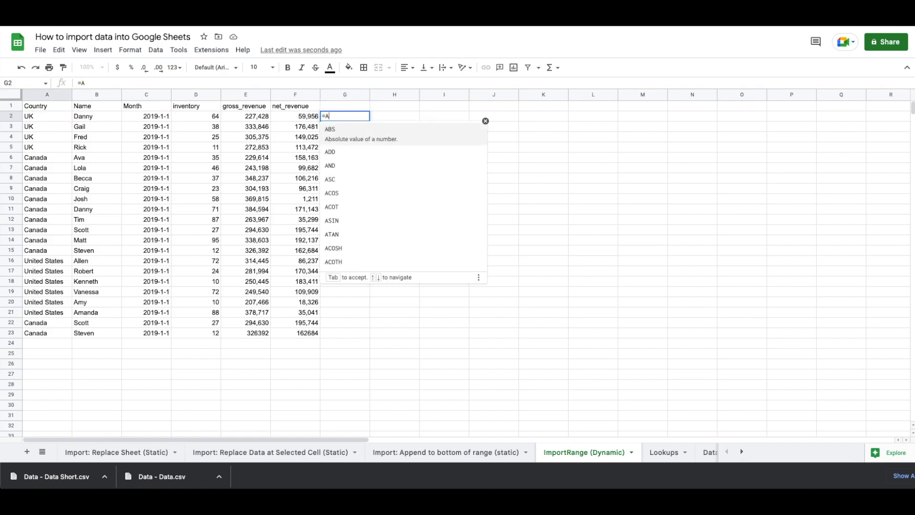
click(86, 116)
text(&)
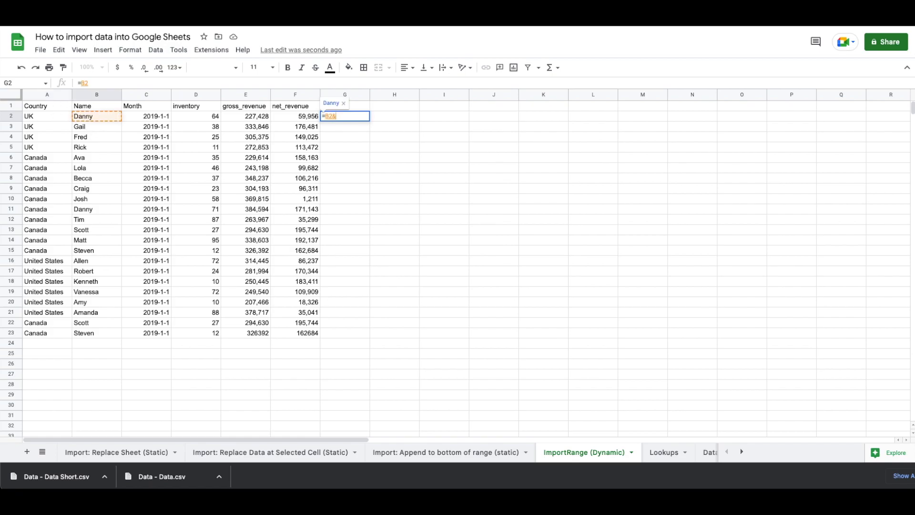
text(" is from the "&)
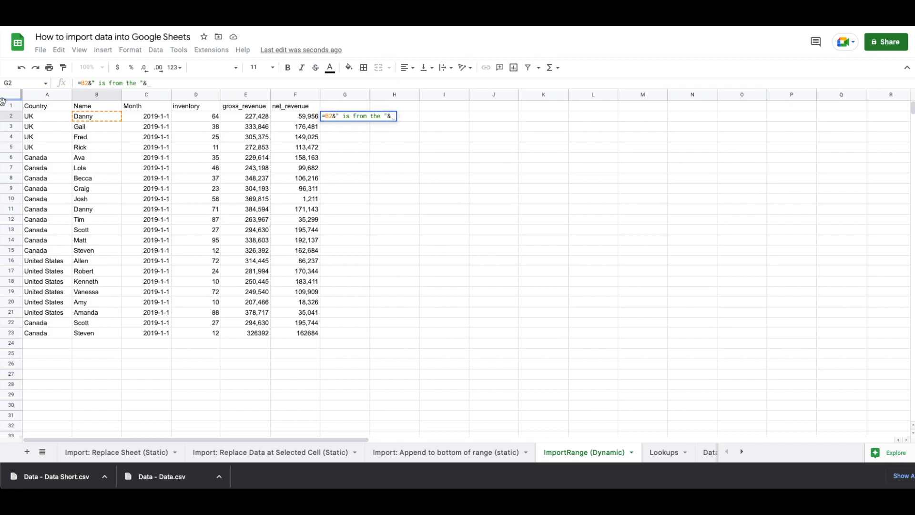
click(49, 116)
key(Return)
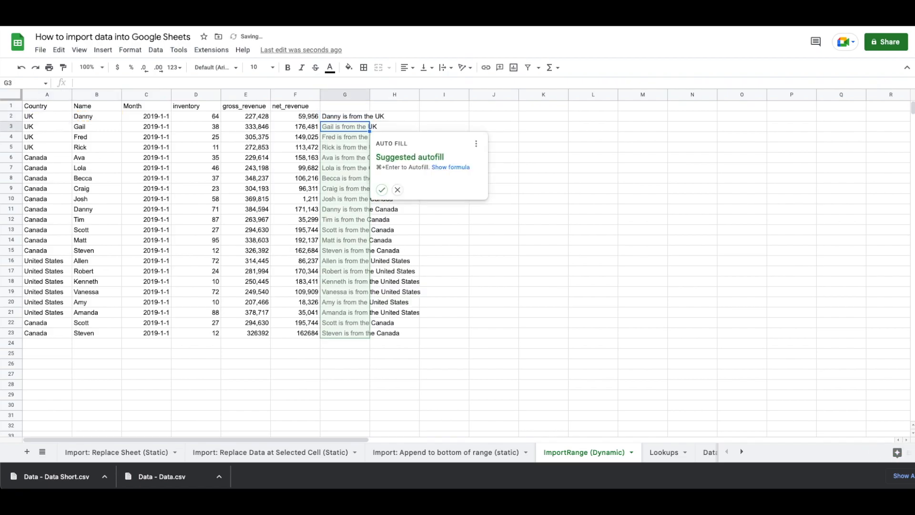
click(382, 189)
click(365, 231)
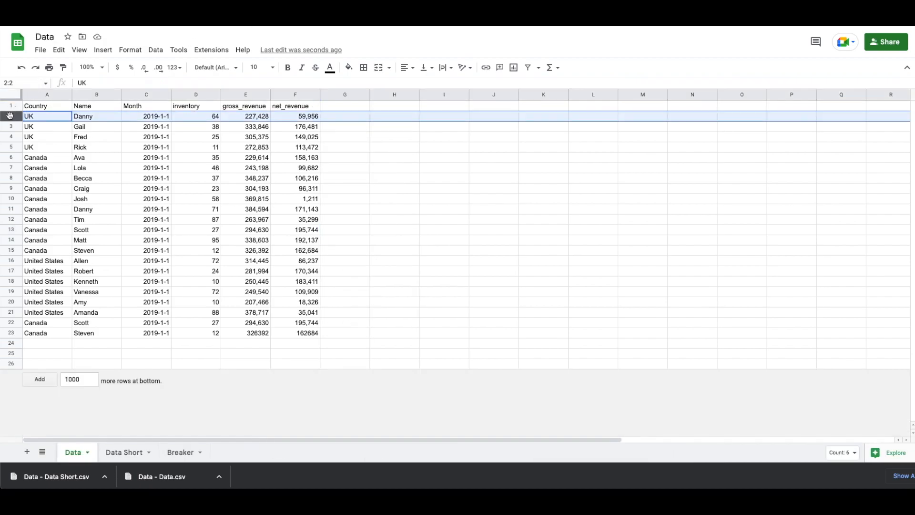
Delete row 2 from the source Data sheet, then check G23 now reads only 'is from the'
right_click(9, 116)
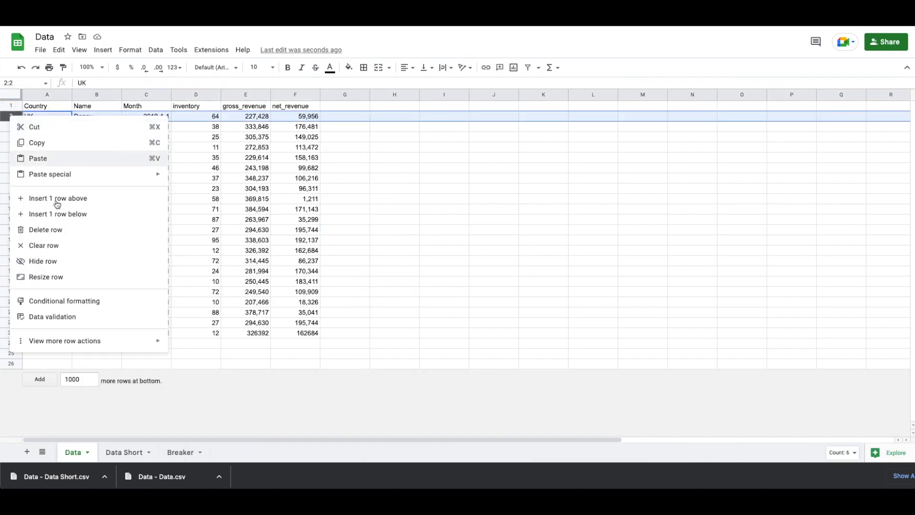
click(50, 231)
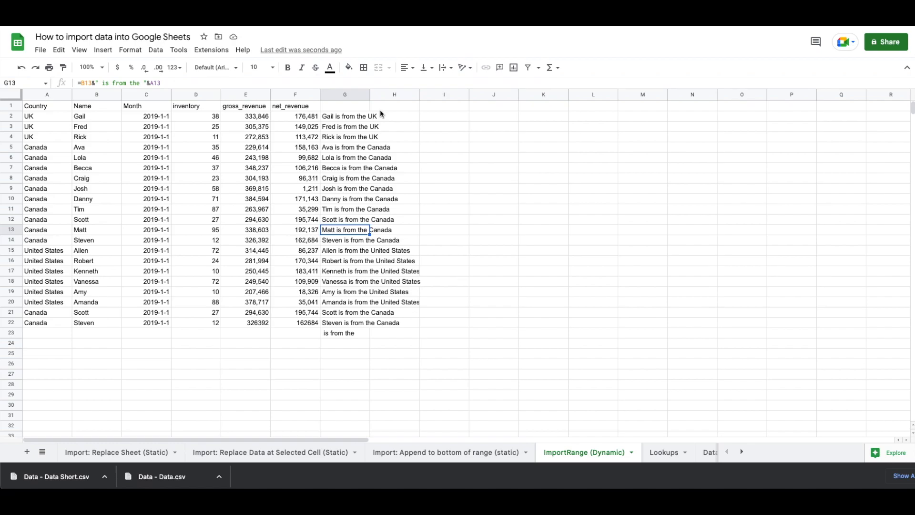
click(343, 333)
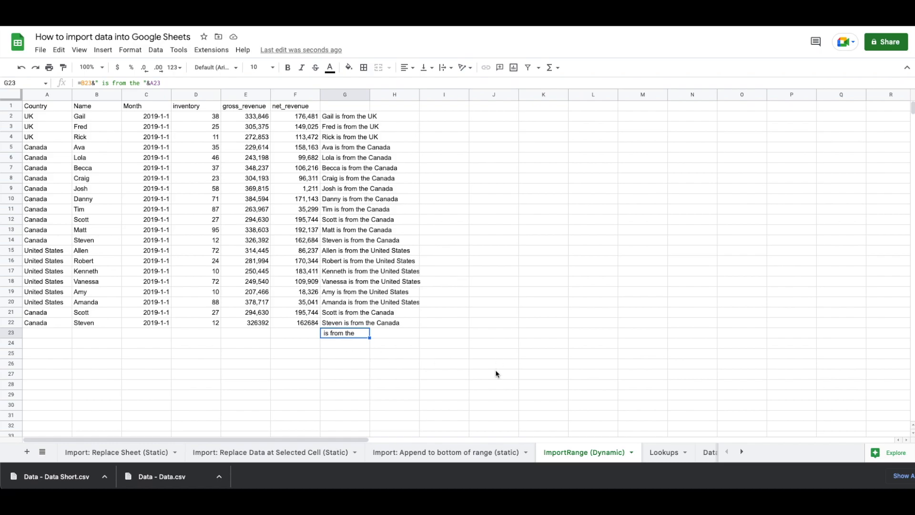
Add a new sheet to the tutorial spreadsheet and name it 'Breaker Example'
click(44, 453)
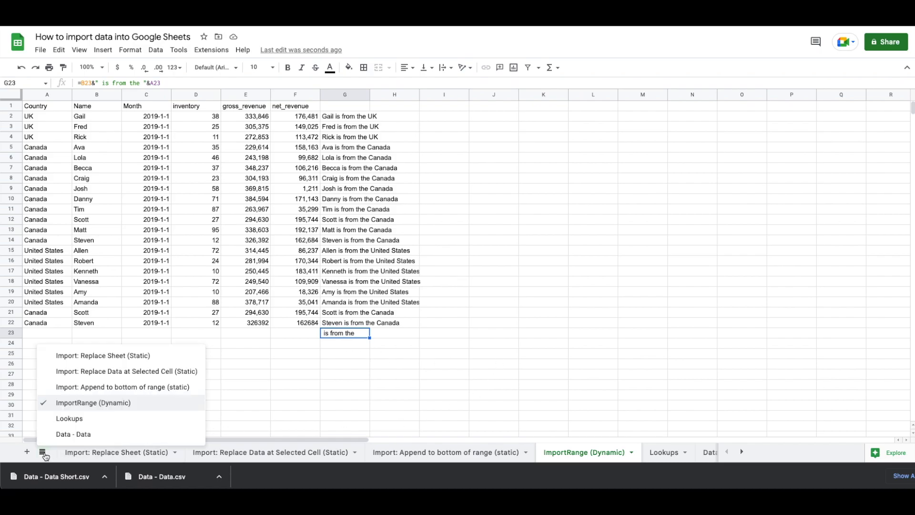
click(27, 453)
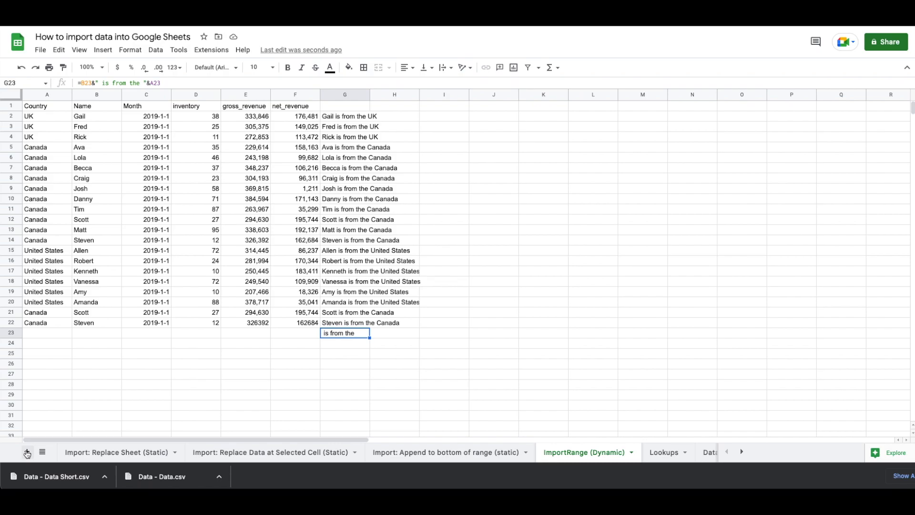
click(27, 453)
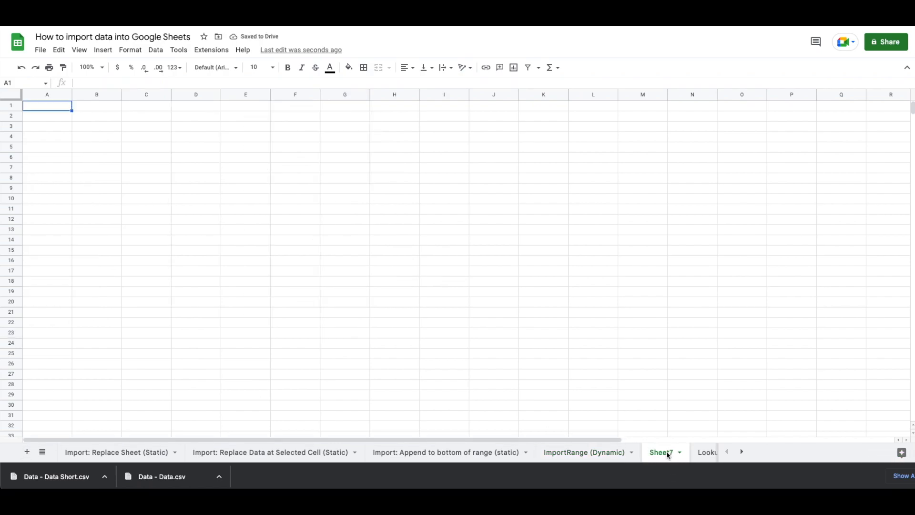
text(Breaker Example)
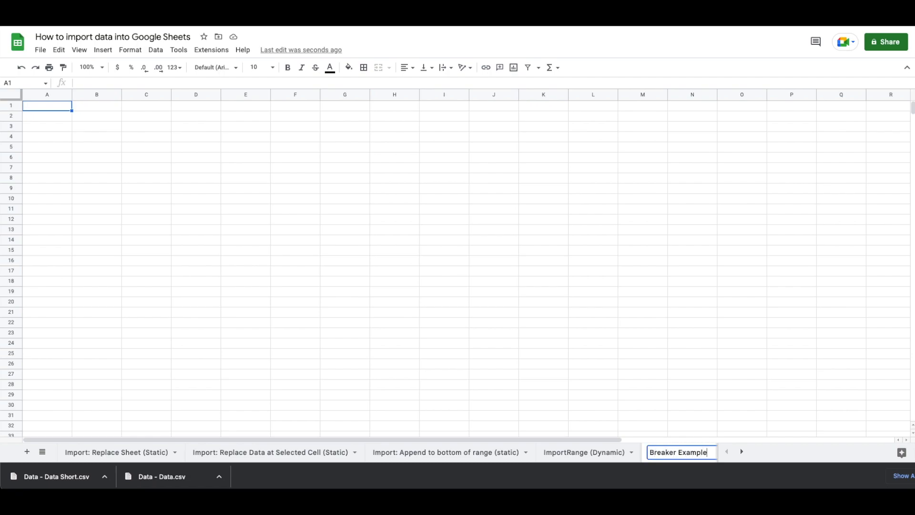
key(Return)
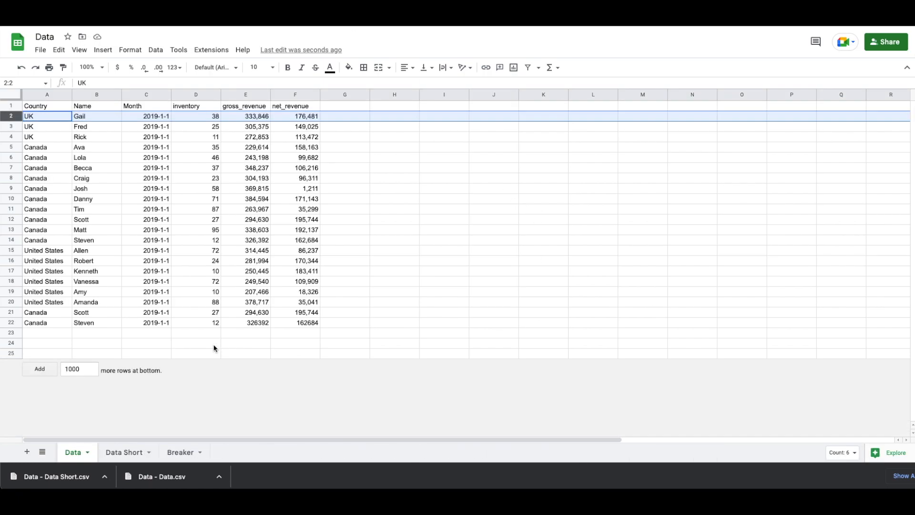
Inspect the source Breaker sheet, confirming its data spans rows to 10376 and columns to AI
click(179, 453)
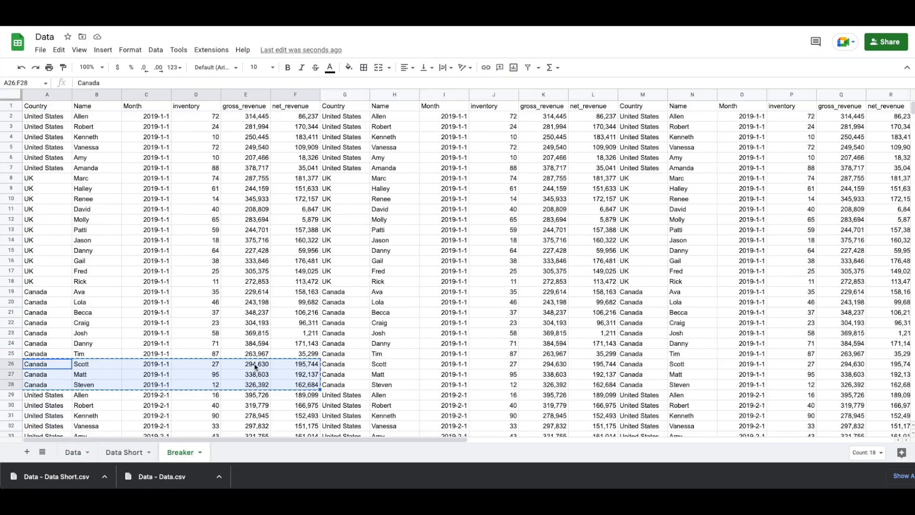
scroll(367, 242, right, 3)
scroll(366, 241, right, 8)
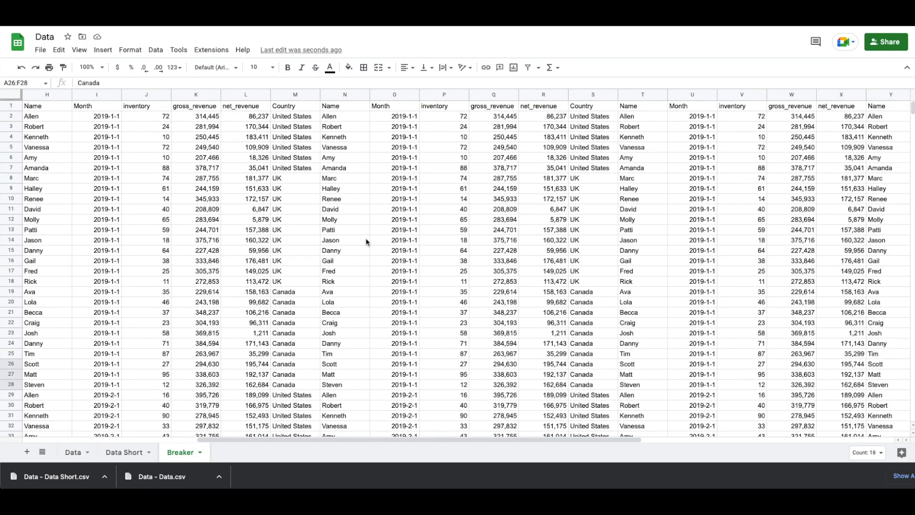
scroll(366, 242, right, 7)
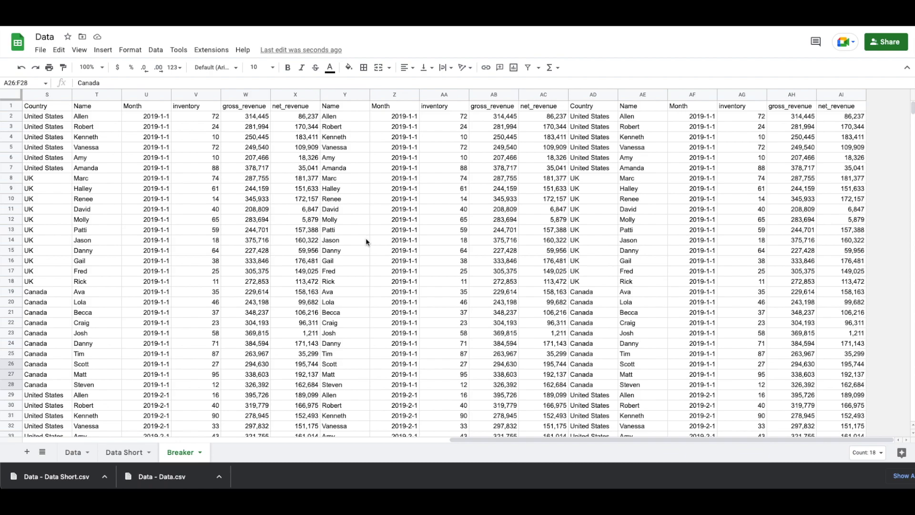
scroll(365, 239, left, 18)
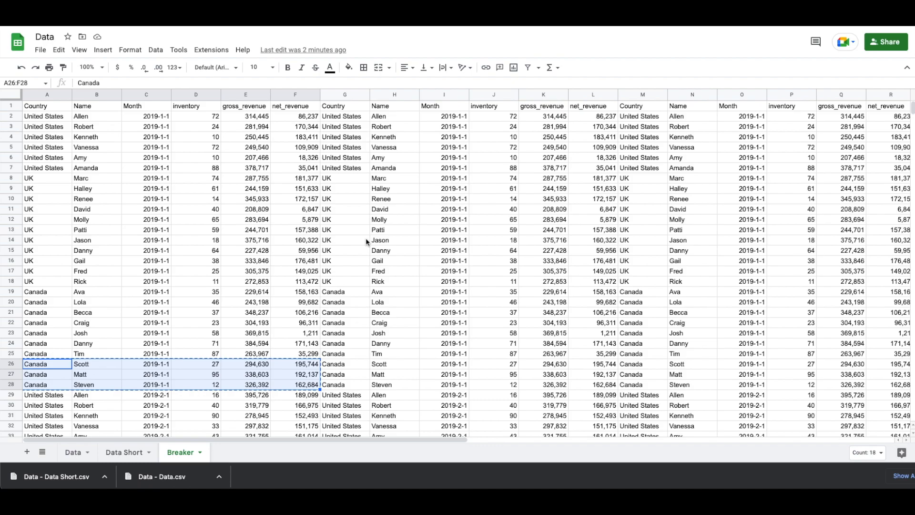
key(Left)
key(ctrl+Down)
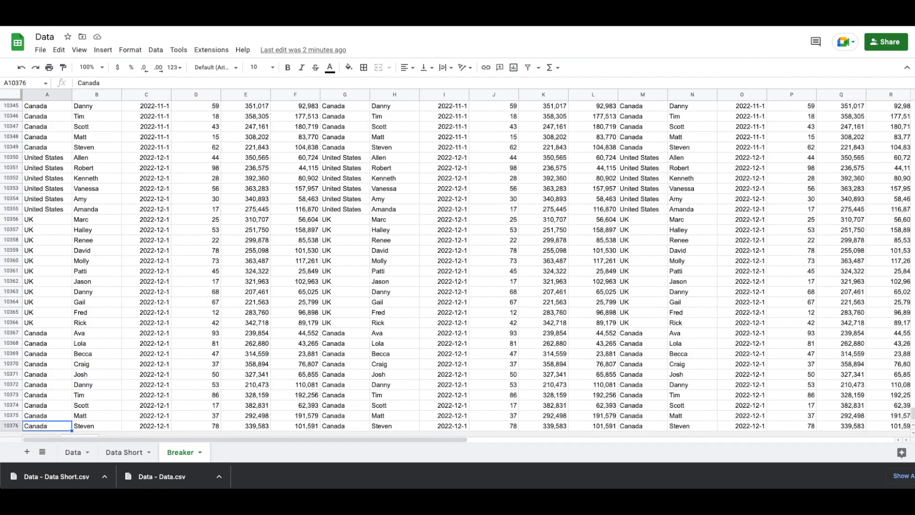
key(ctrl+Up)
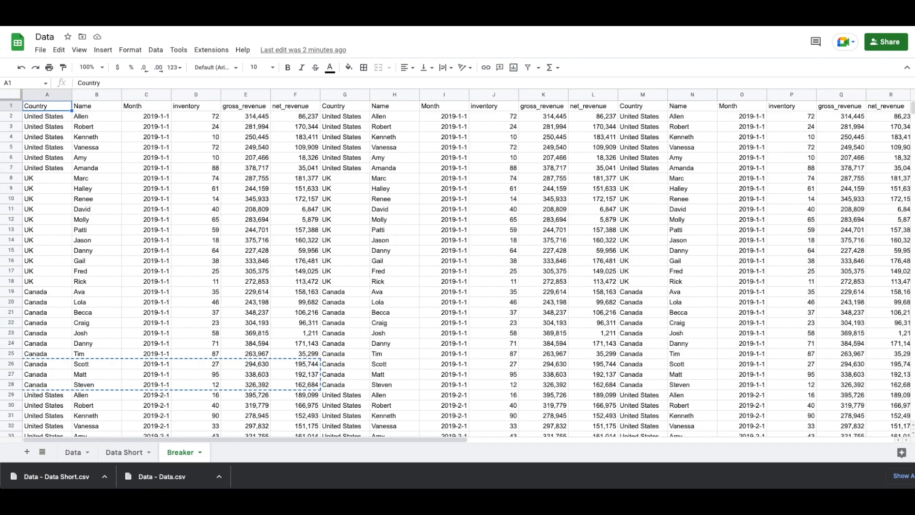
key(ctrl+Right)
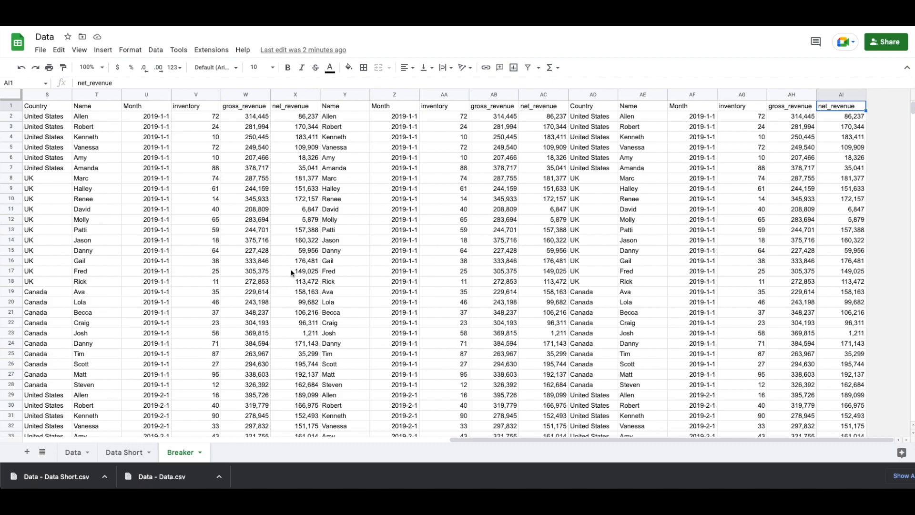
scroll(331, 249, left, 10)
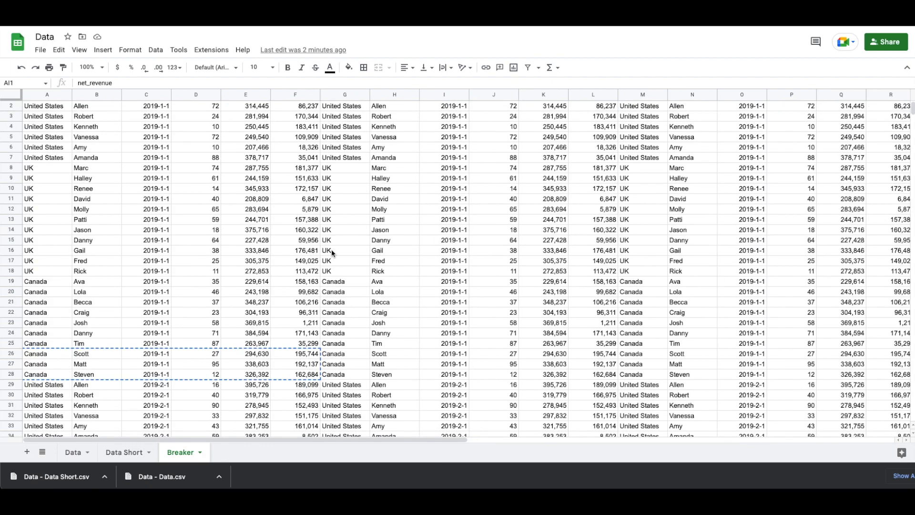
key(ctrl+Tab)
Enter =IMPORTRANGE with the pasted source URL and "Breaker!A:AI" in A1 of Breaker Example
text(=impor)
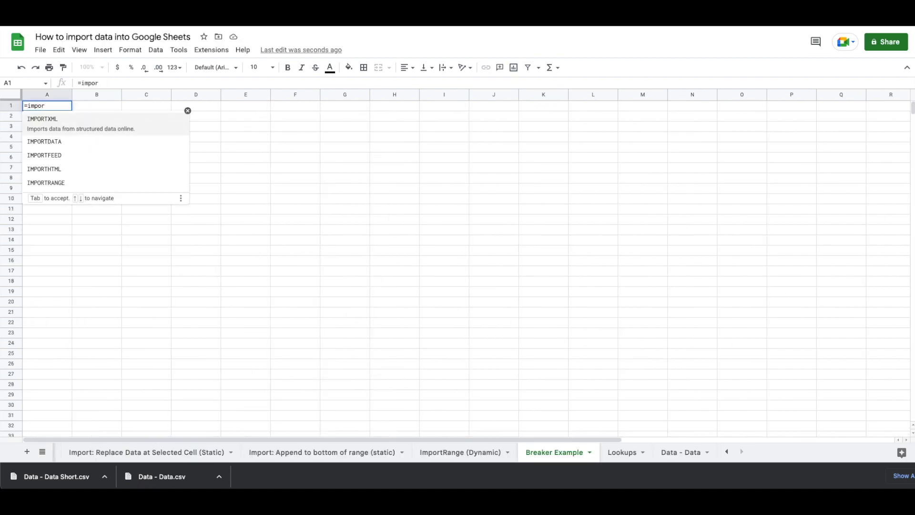
key(Down)
key(Down)
key(Down)
key(Down)
key(Tab)
text(")
key(ctrl+v)
text(","Break)
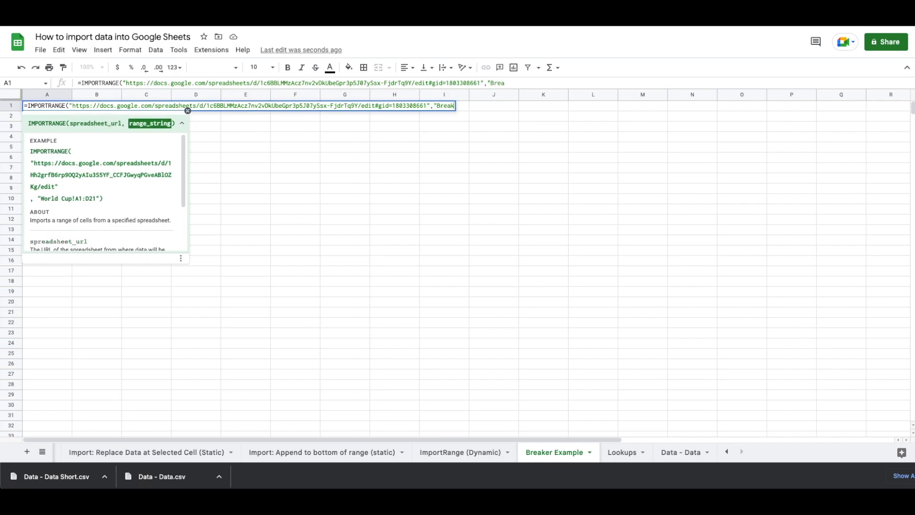
text(er!A:)
key(ctrl+Tab)
scroll(397, 337, right, 5)
key(ctrl+shift+Tab)
text(AI"))
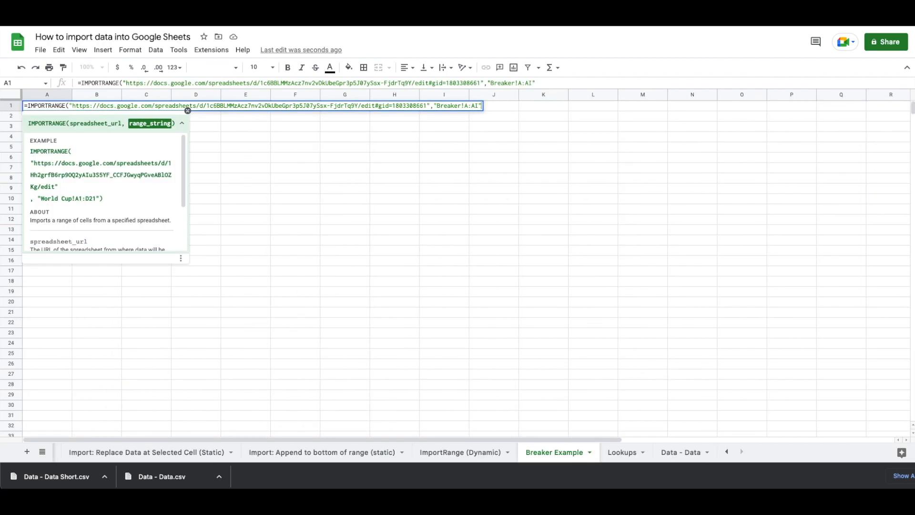
key(Return)
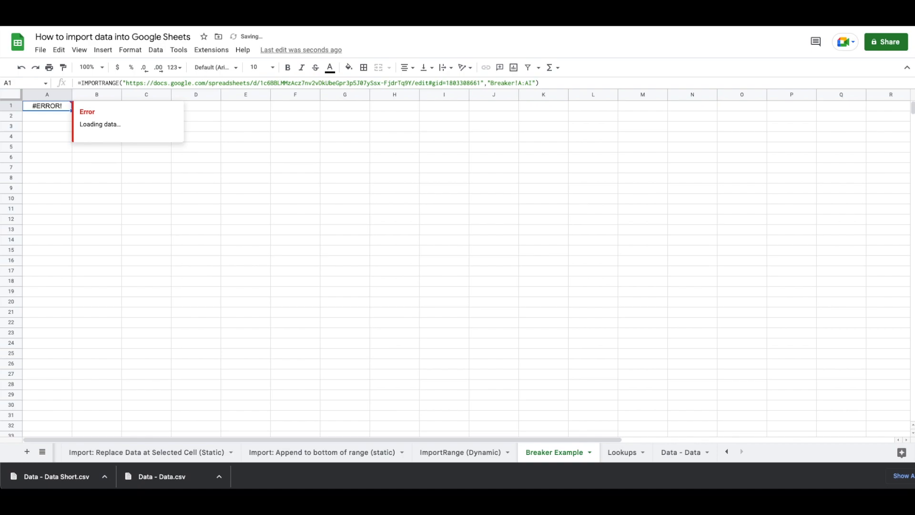